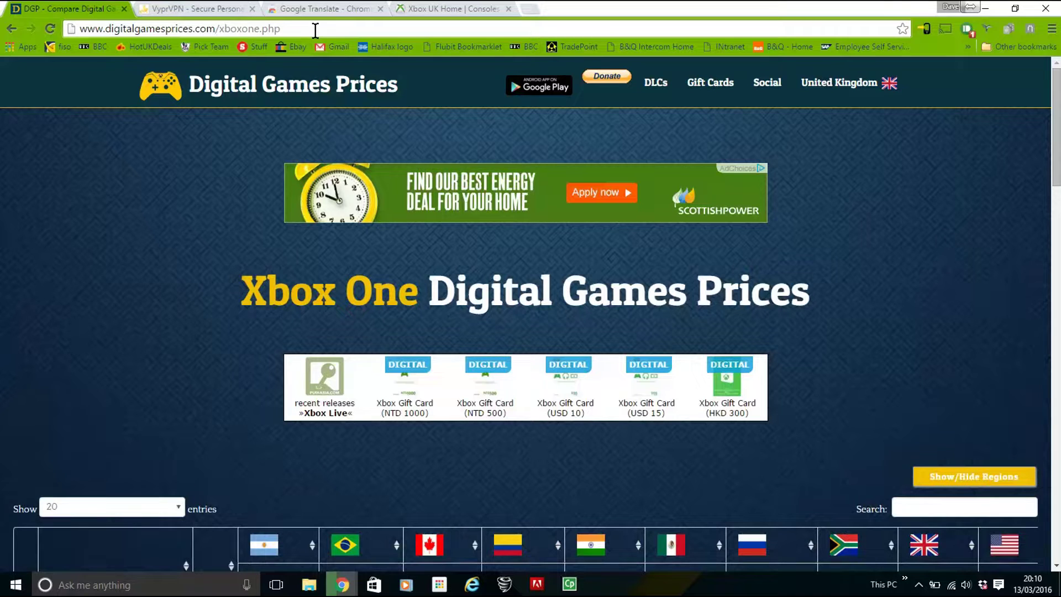
# Step: Highlight the price site's address and scroll down to the Xbox One regional price table
pyautogui.moveTo(315, 29); pyautogui.dragTo(23, 48)
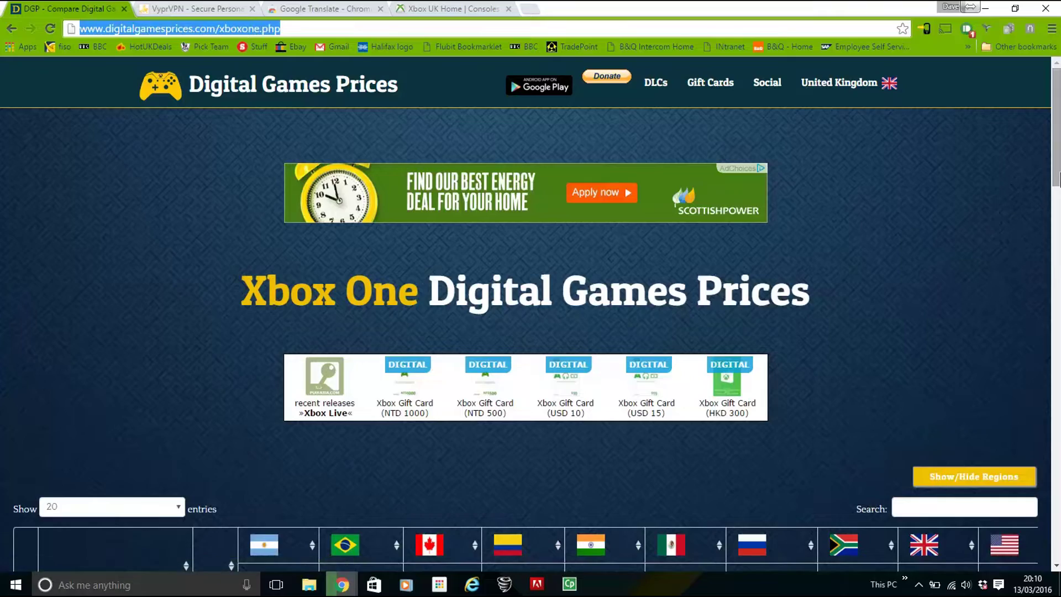
pyautogui.moveTo(1059, 178); pyautogui.dragTo(1054, 272)
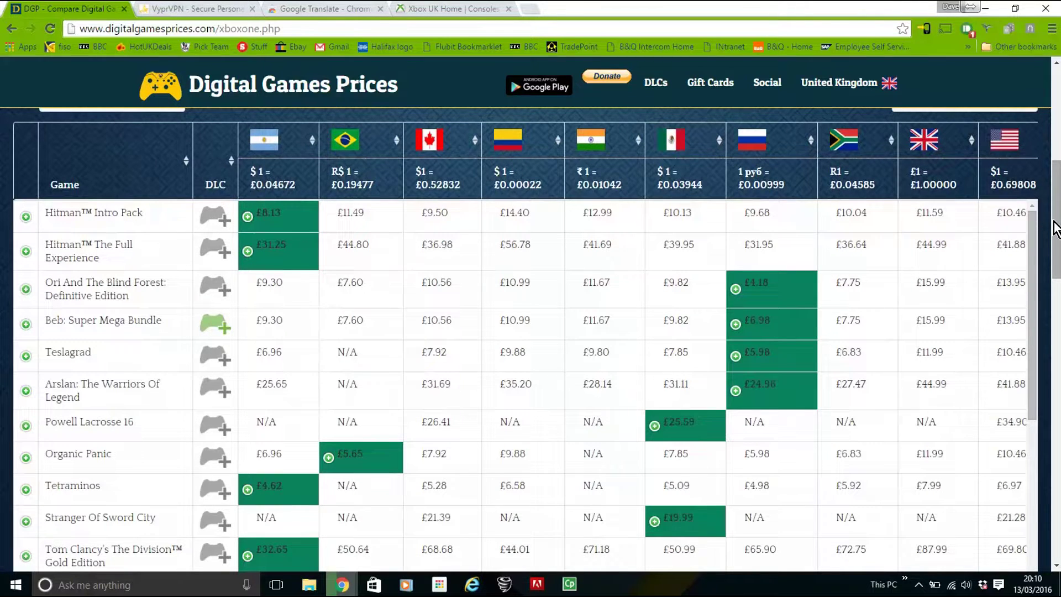
# Step: Narrow the table to The Division entries and mark the Gold Edition's £87.99 UK price
pyautogui.moveTo(1056, 227); pyautogui.dragTo(1055, 212)
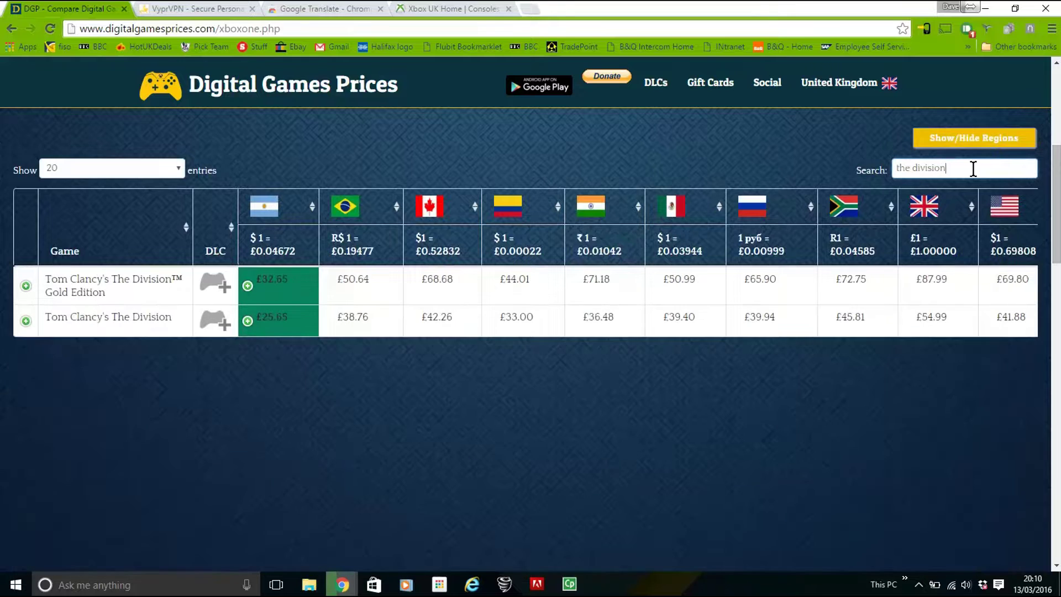
pyautogui.moveTo(1056, 184); pyautogui.dragTo(1058, 192)
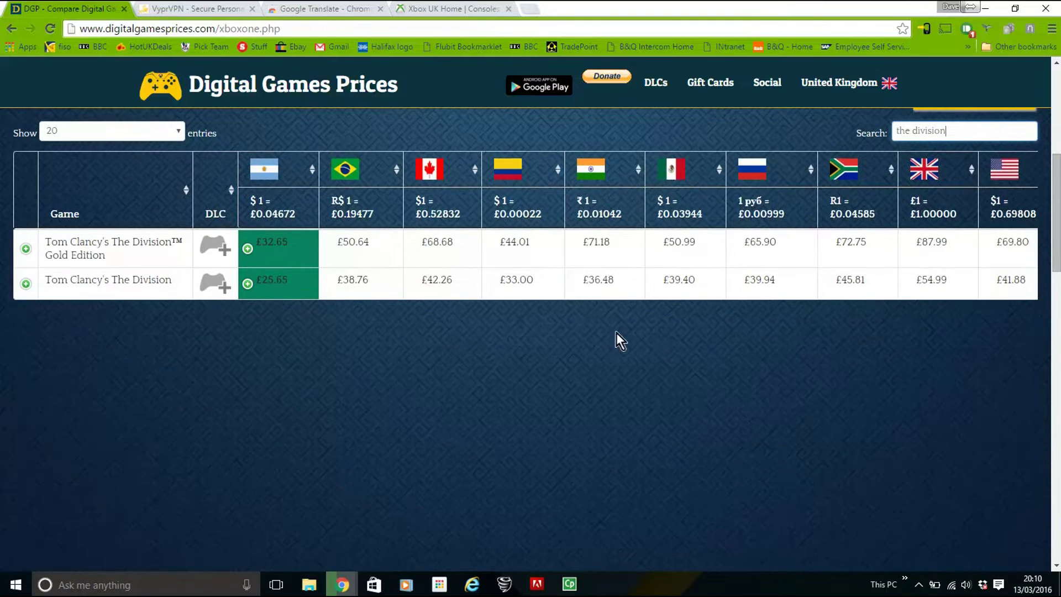
pyautogui.moveTo(302, 248)
pyautogui.moveTo(949, 242); pyautogui.dragTo(918, 241)
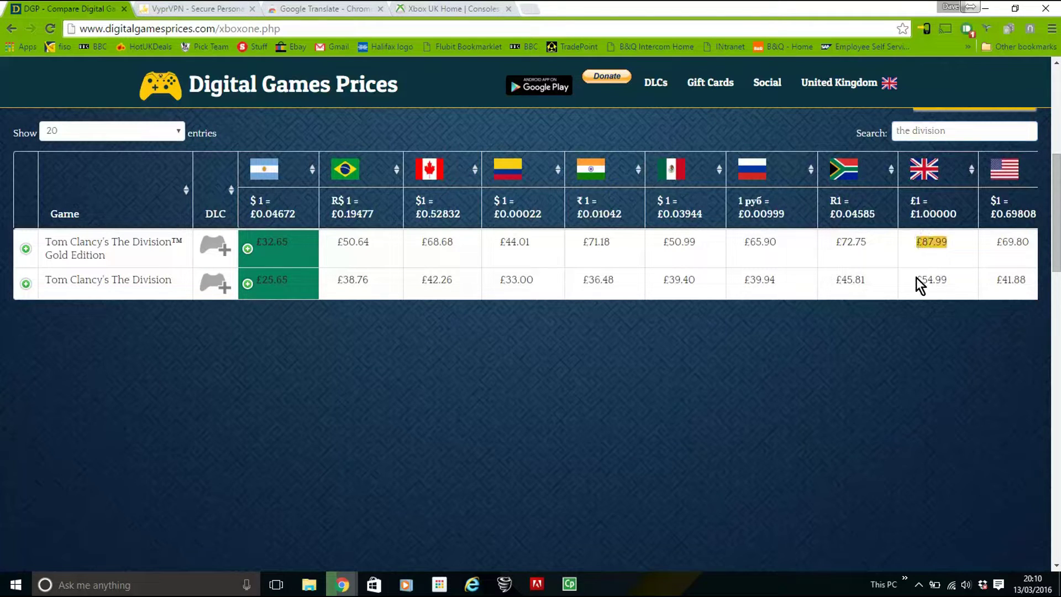
pyautogui.click(1057, 231)
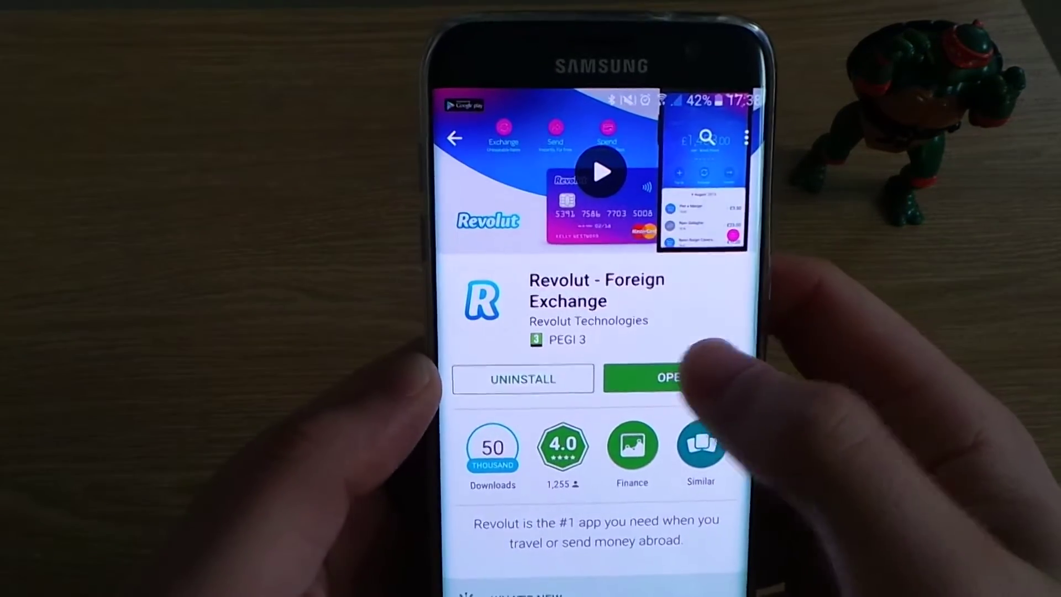
# Step: Launch Revolut from the Play Store and bring up its Top Up by Card screen
pyautogui.click(676, 377)
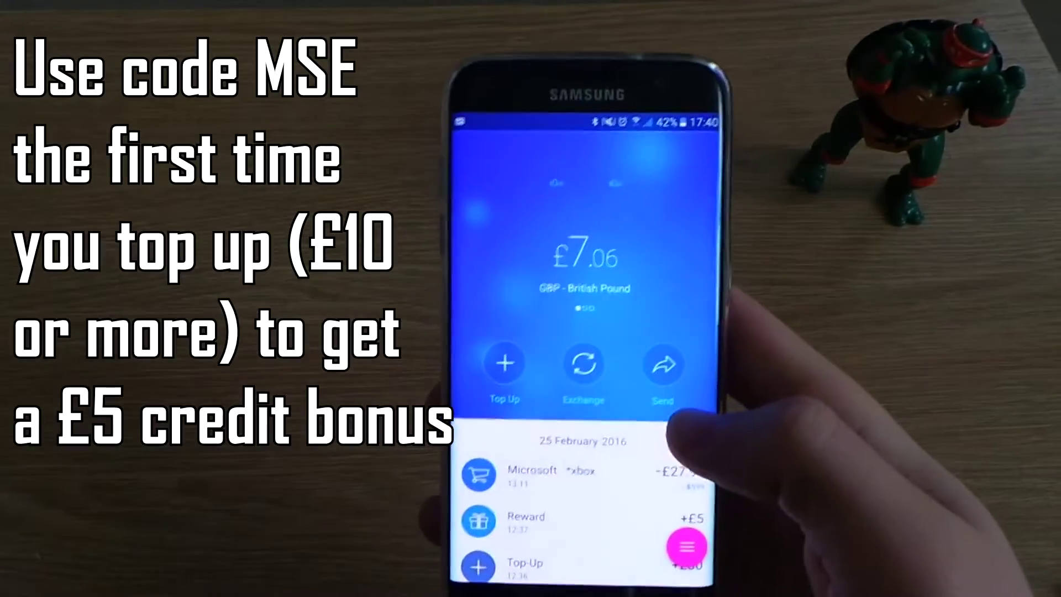
pyautogui.scroll(-3, 614, 469)
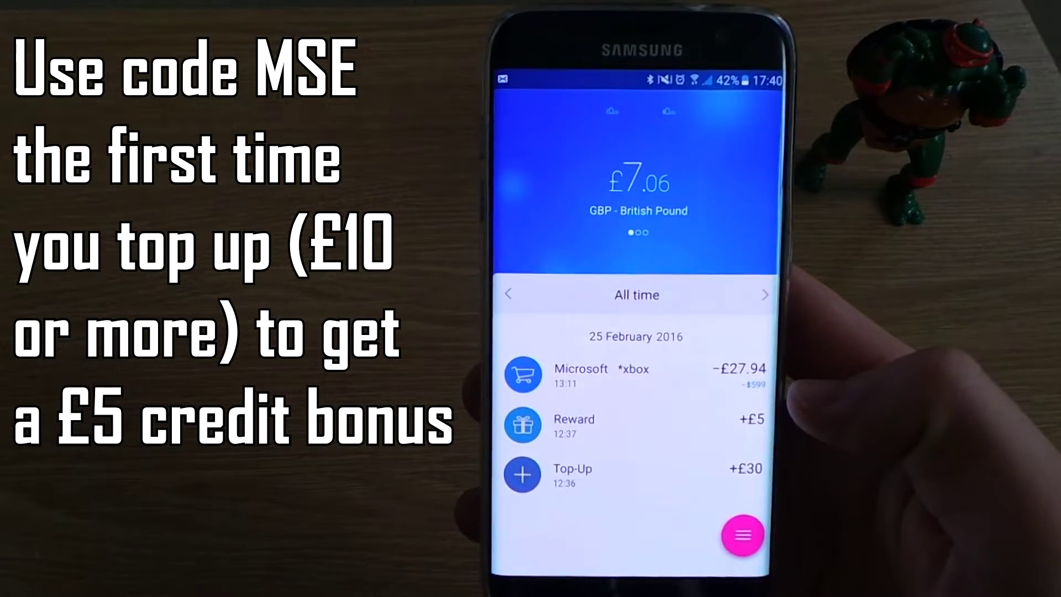
pyautogui.scroll(3, 693, 420)
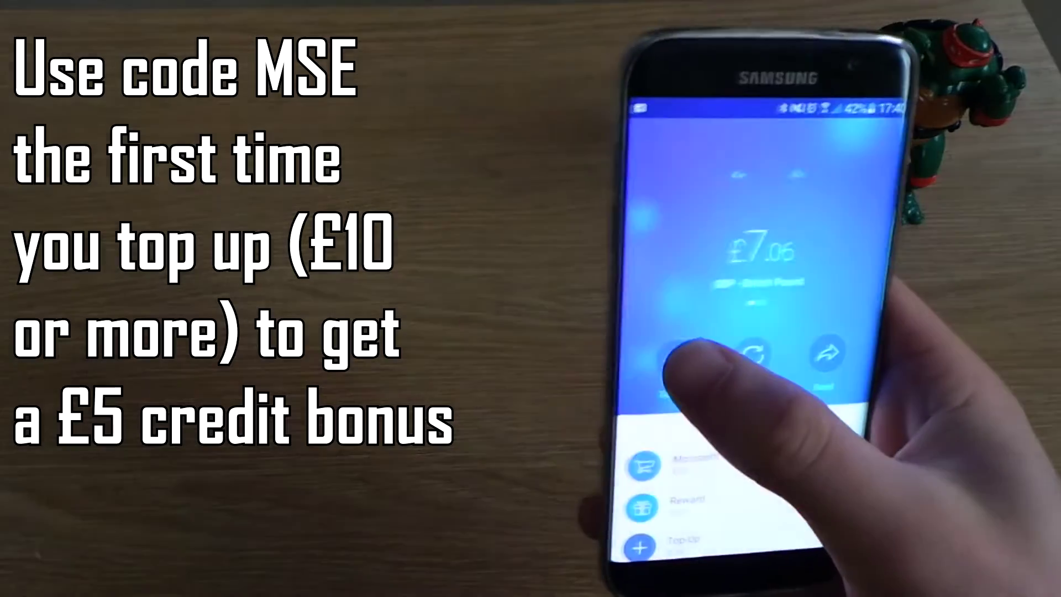
pyautogui.click(685, 359)
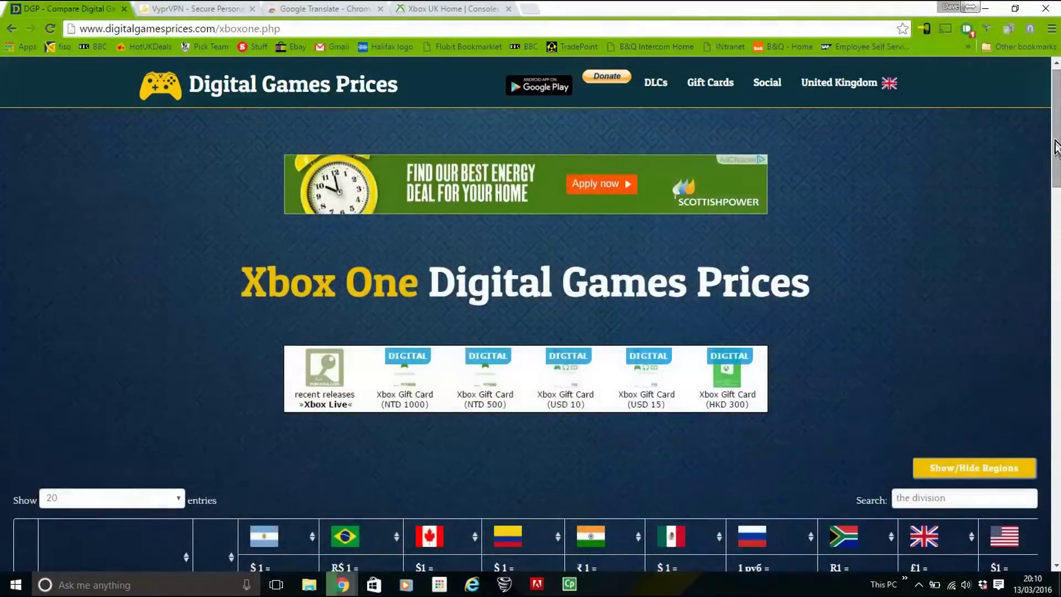
pyautogui.scroll(-3, 1055, 148)
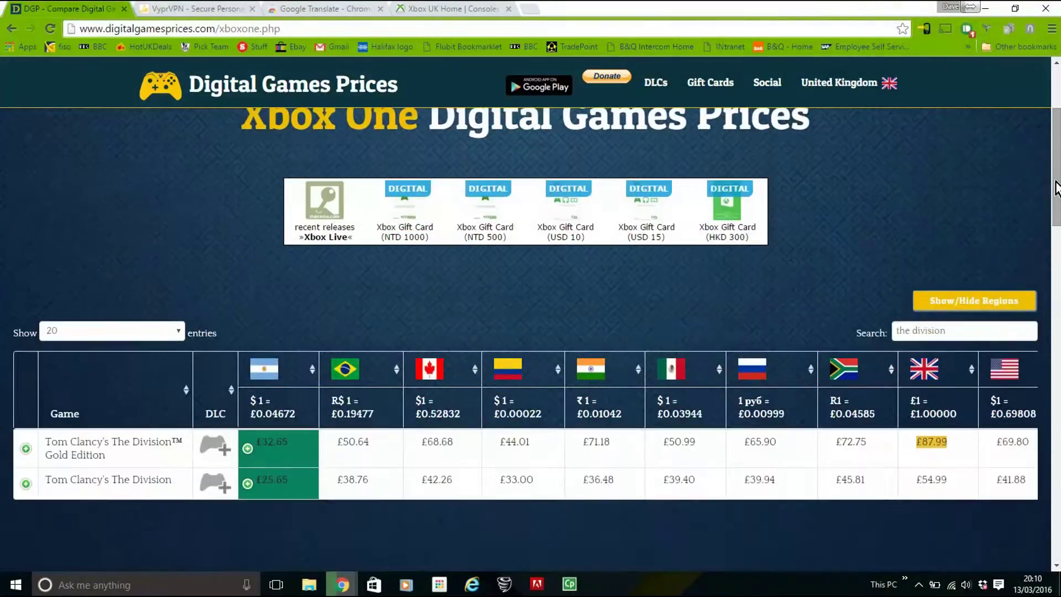
# Step: Show the VyprVPN home page in the browser and preview the VyprVPN app's open windows
pyautogui.click(210, 6)
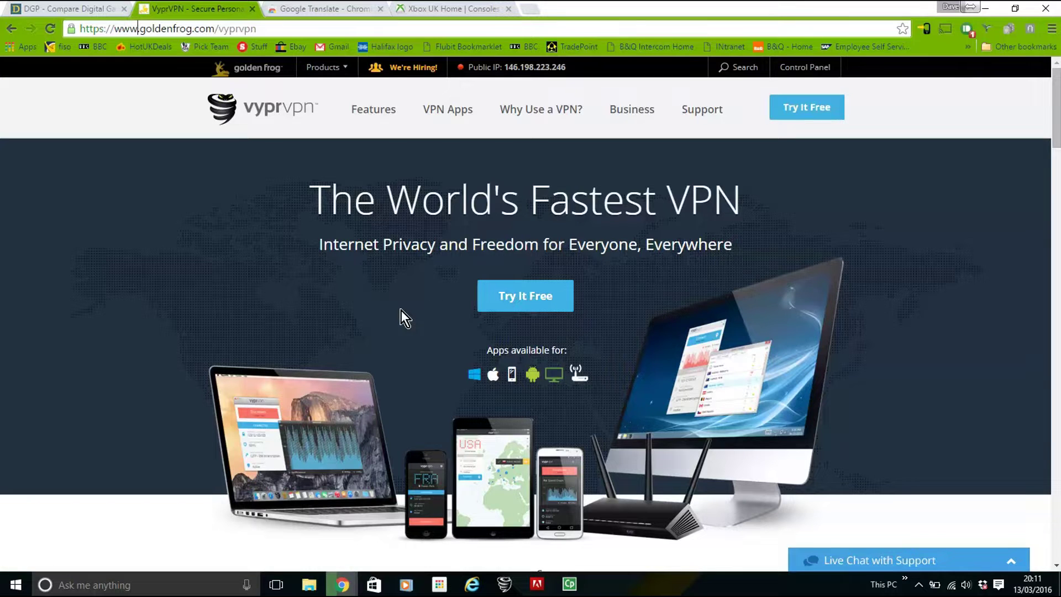
pyautogui.click(503, 585)
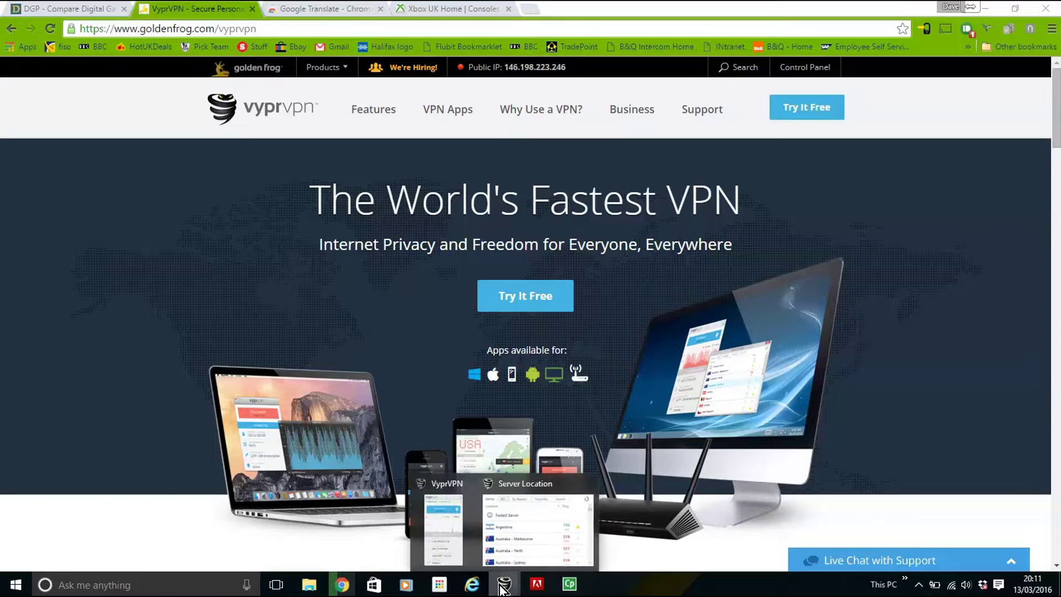
# Step: Review VyprVPN's server location list, then connect the VPN through the Argentina server
pyautogui.click(445, 528)
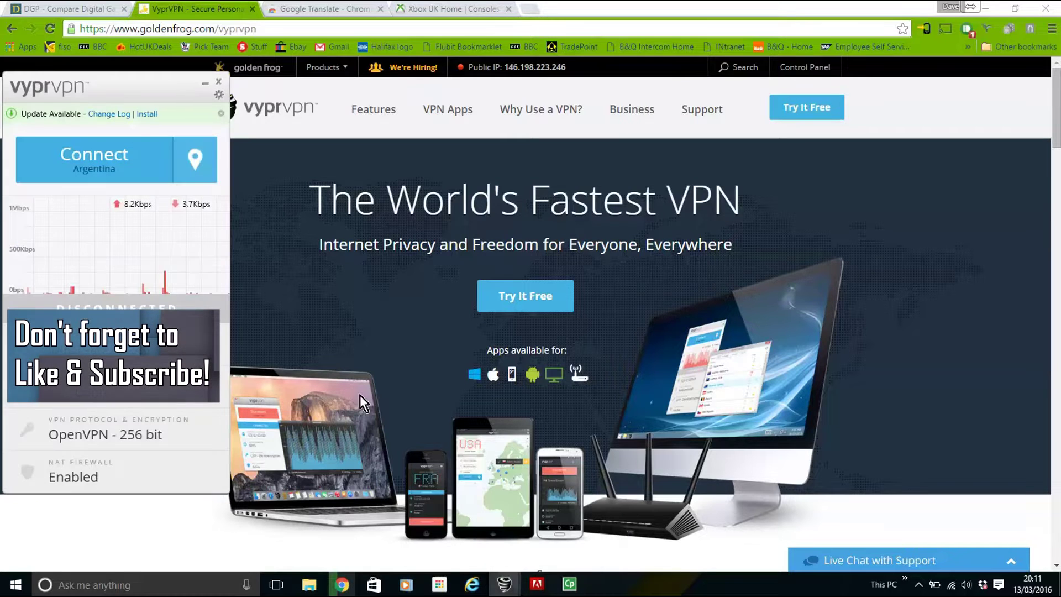
pyautogui.click(205, 165)
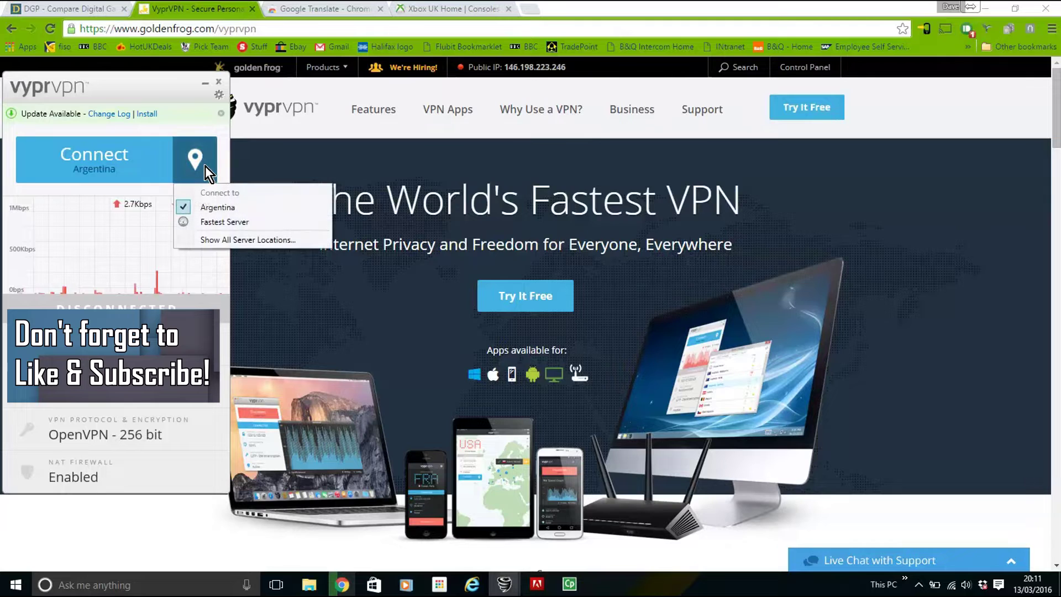
pyautogui.click(238, 239)
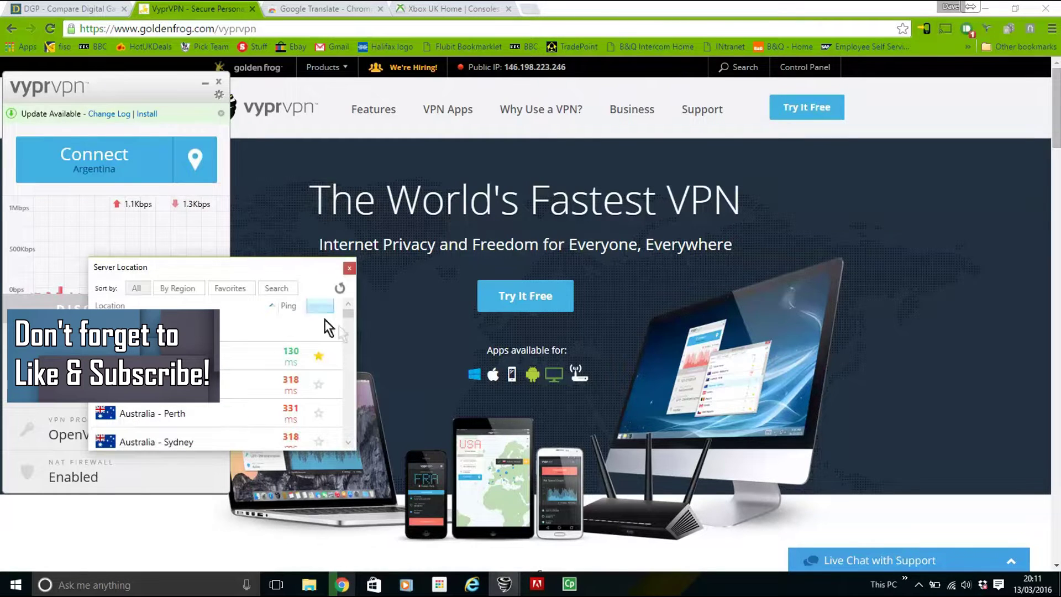
pyautogui.moveTo(349, 317)
pyautogui.mouseDown()
pyautogui.moveTo(340, 383)
pyautogui.moveTo(349, 313)
pyautogui.mouseUp()
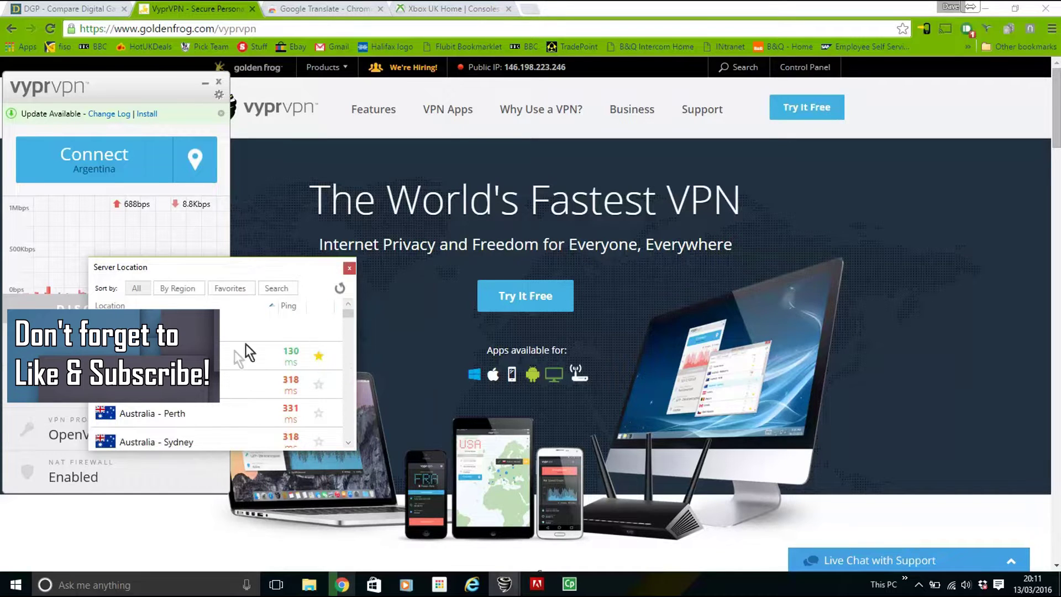
pyautogui.click(347, 270)
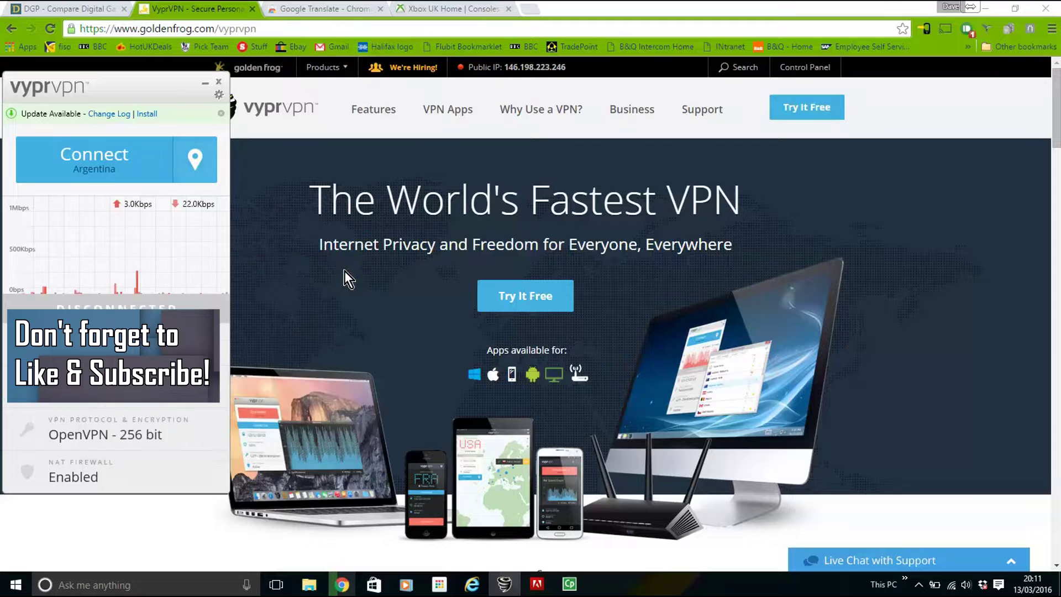
pyautogui.click(111, 162)
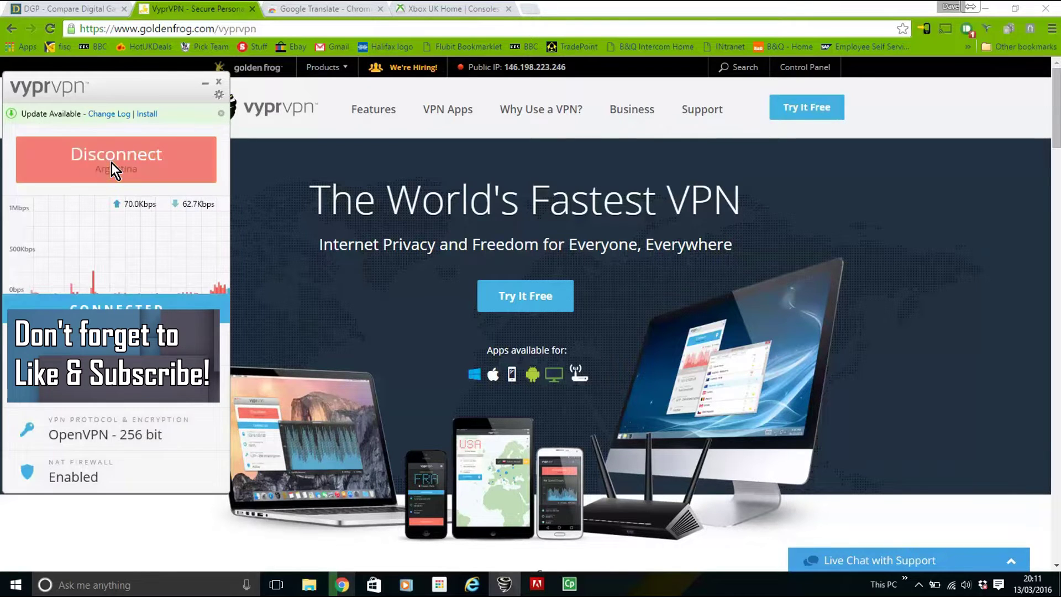
pyautogui.click(307, 8)
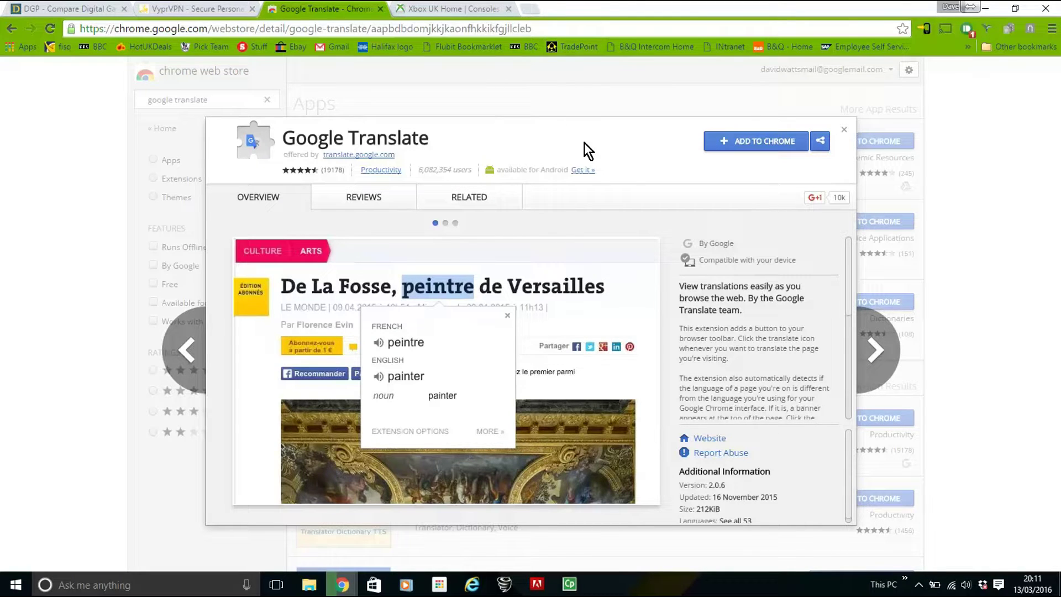
# Step: Install the Google Translate extension from its Chrome Web Store page and dismiss the confirmation
pyautogui.moveTo(555, 28); pyautogui.dragTo(27, 49)
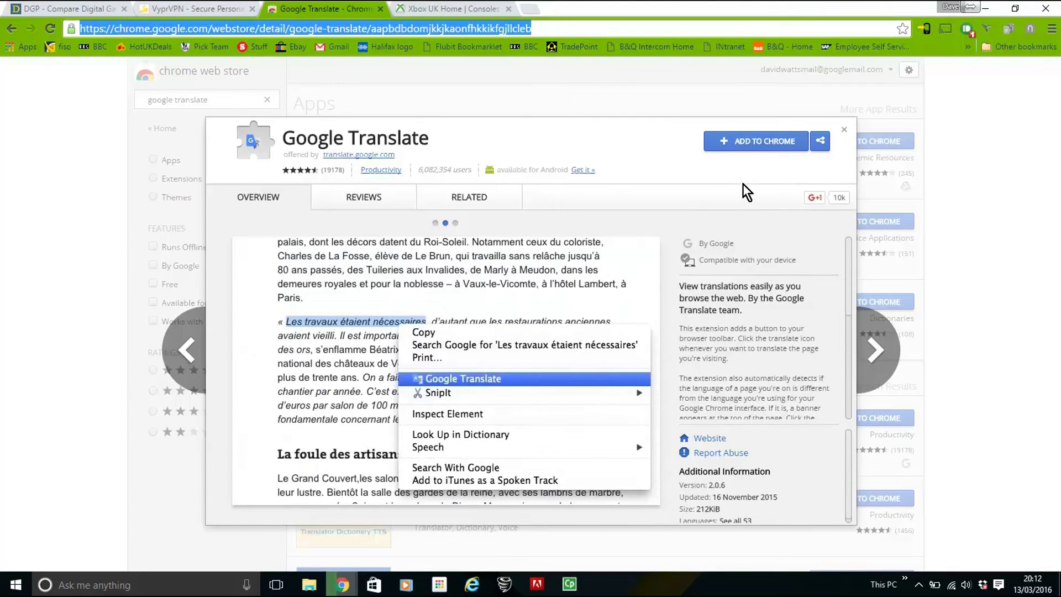
pyautogui.click(760, 143)
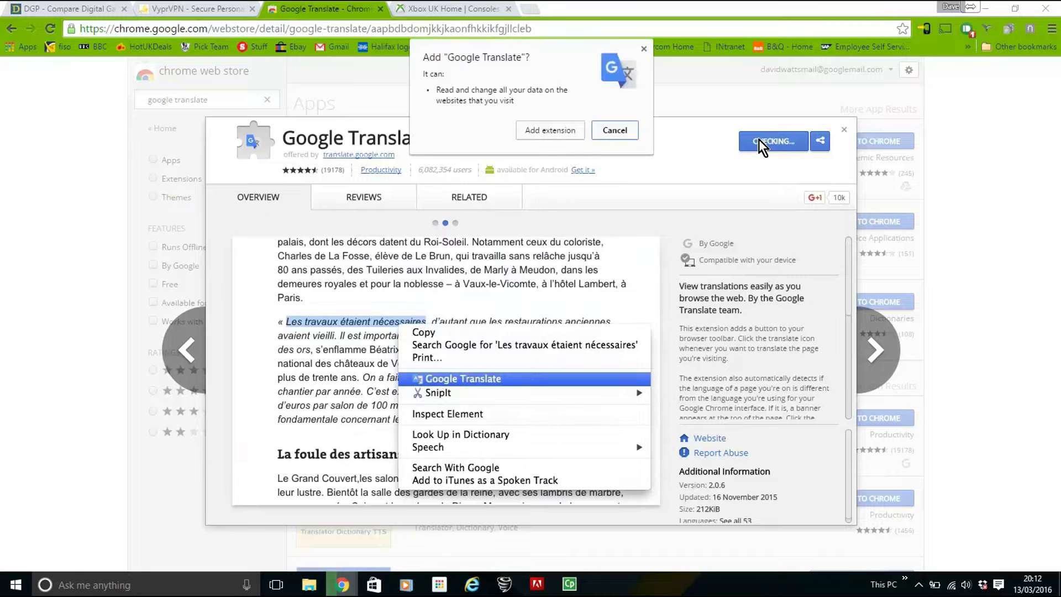
pyautogui.click(559, 128)
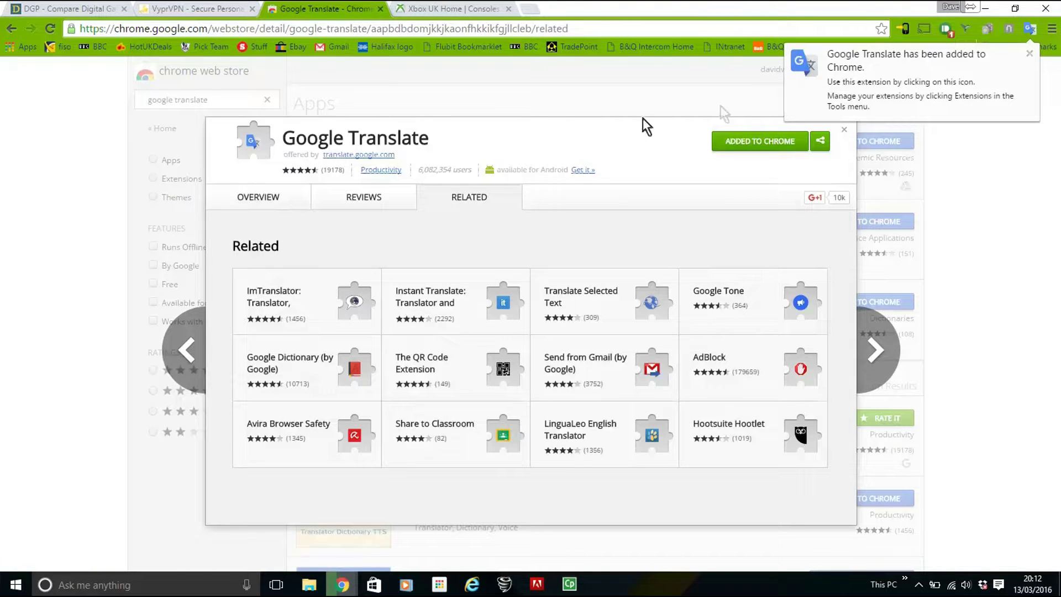
pyautogui.click(1032, 54)
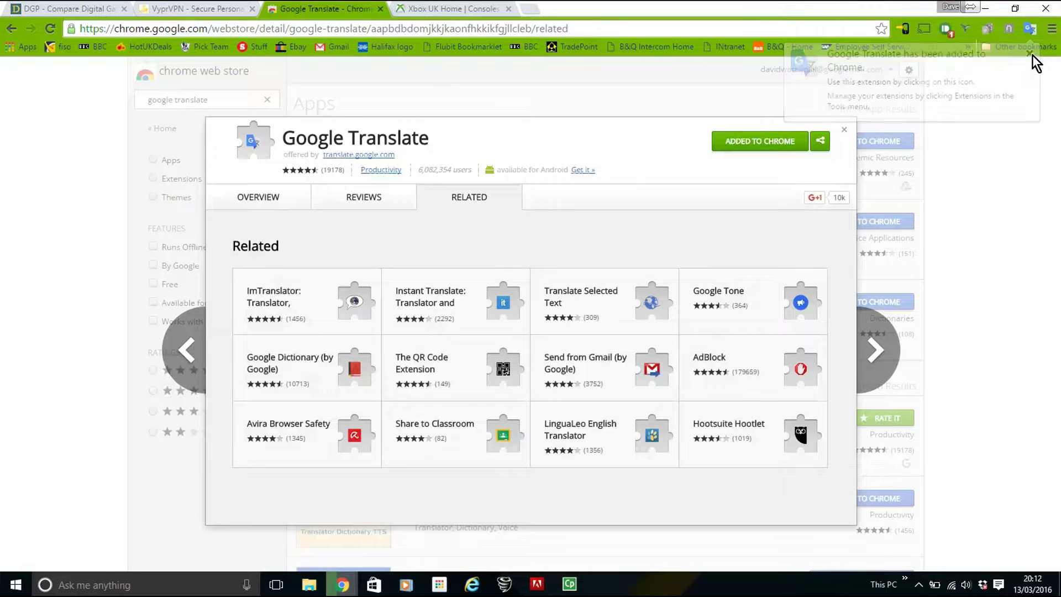
# Step: From the Xbox UK home page footer, go to the English (United Kingdom) region-selection page
pyautogui.click(461, 9)
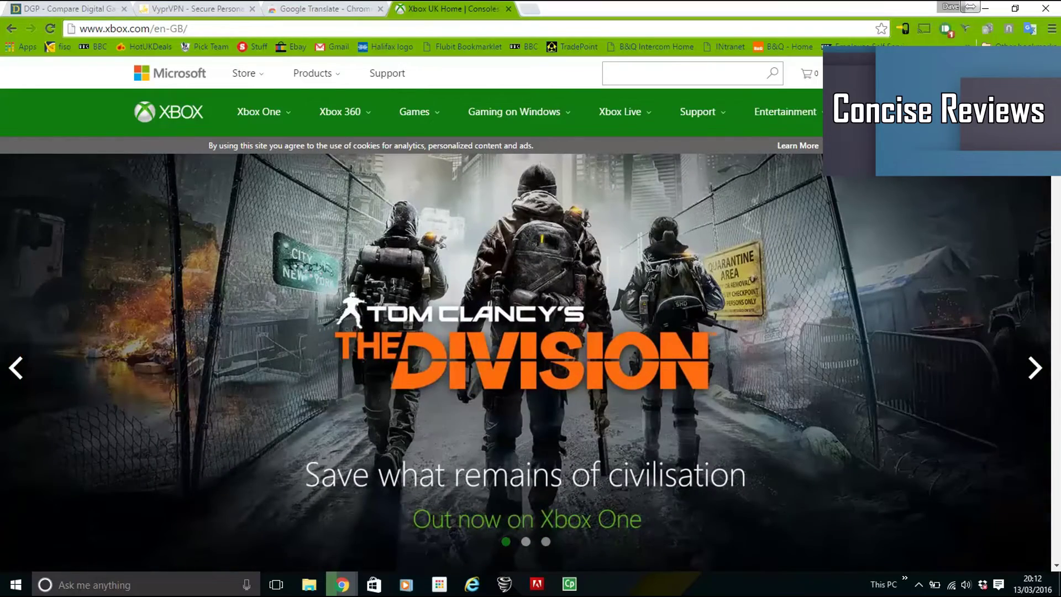
pyautogui.moveTo(1057, 105); pyautogui.dragTo(1050, 565)
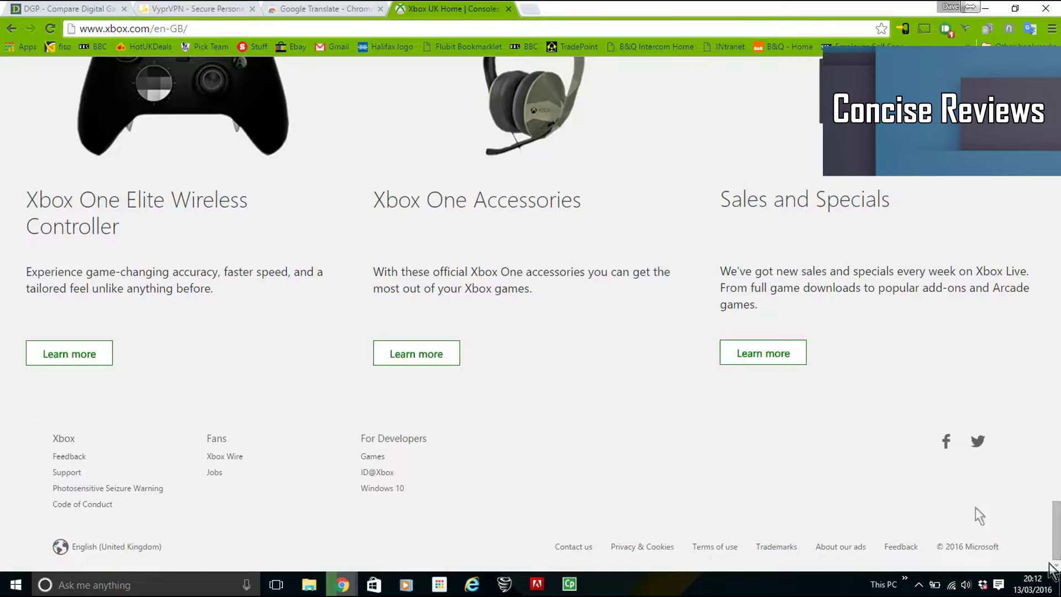
pyautogui.click(129, 548)
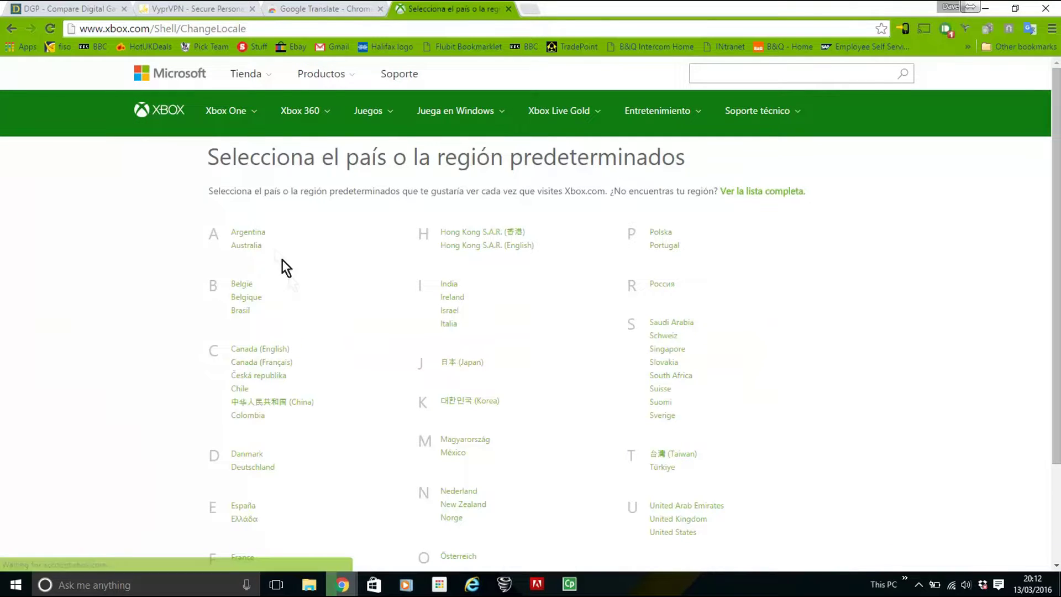
# Step: Switch the Xbox site to Argentina and search 'the division', finding the Gold Edition at $699.00
pyautogui.click(261, 234)
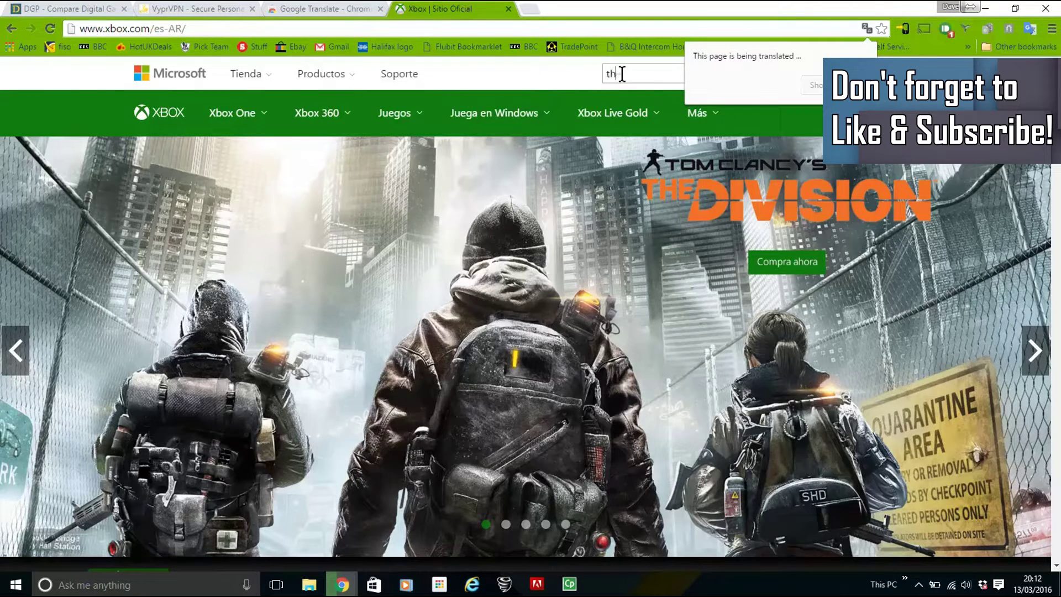
pyautogui.write('sion')
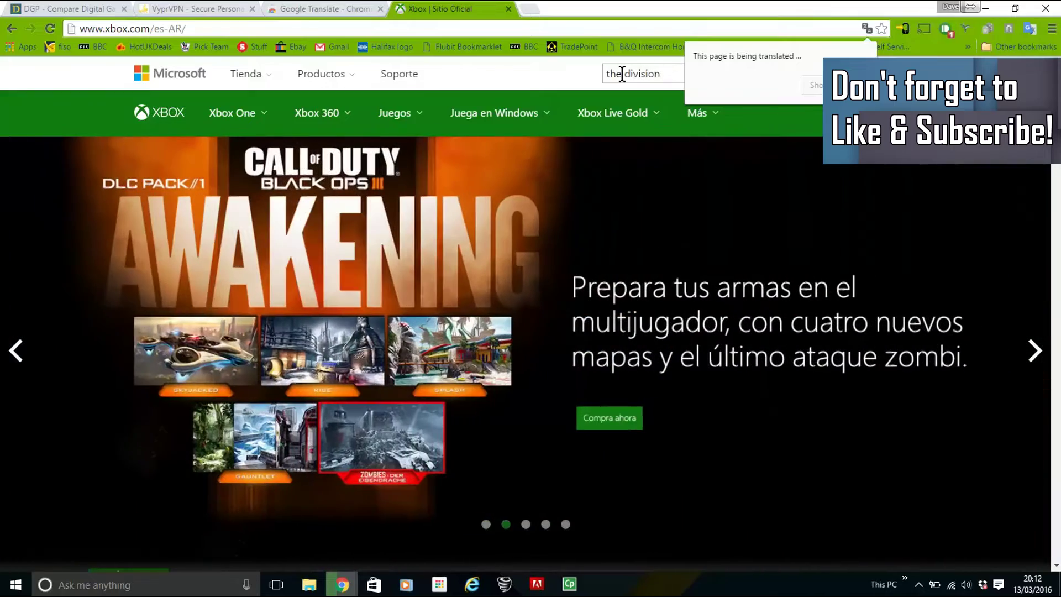
pyautogui.press('Return')
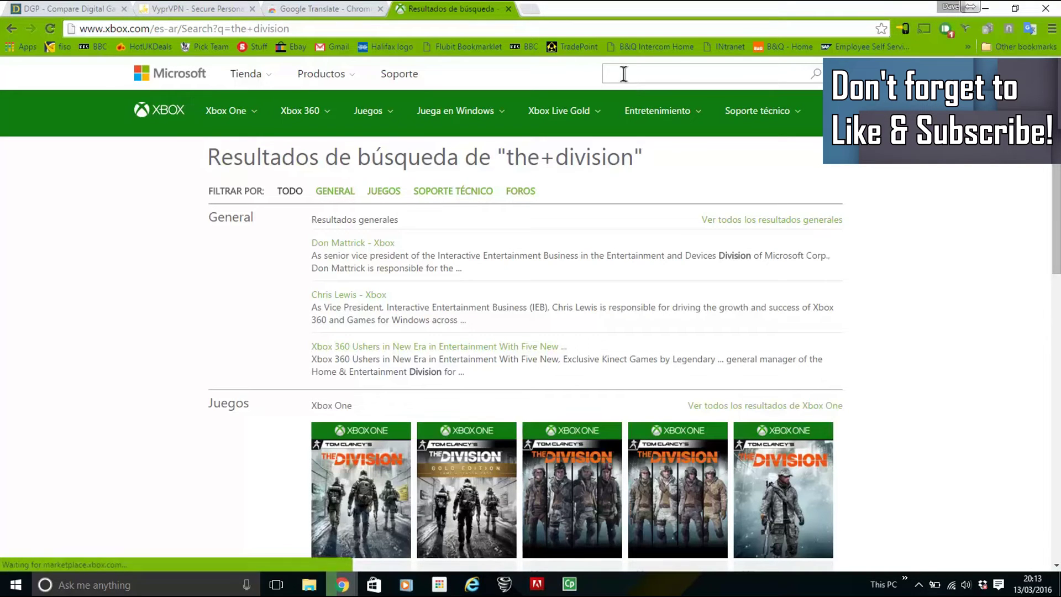
pyautogui.click(632, 73)
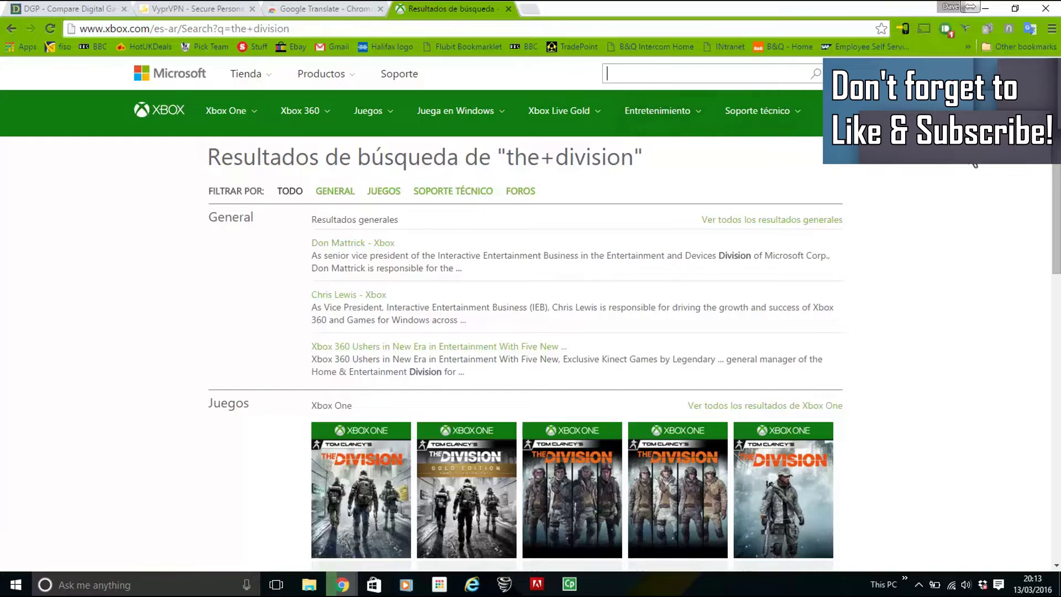
pyautogui.scroll(-3, 1052, 224)
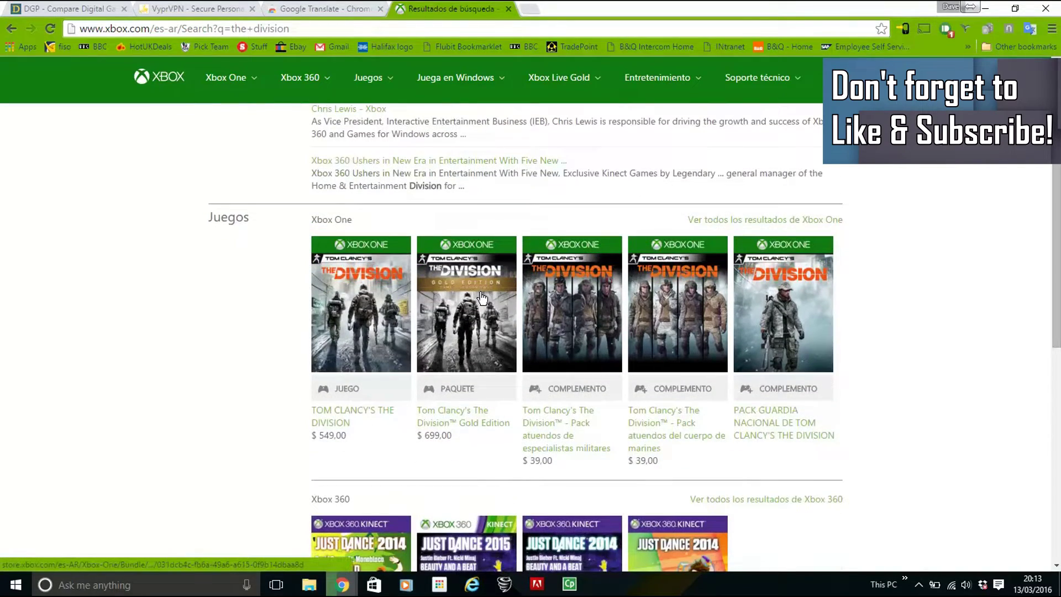
# Step: Open the Gold Edition page, translate it into English, and start the Xbox One purchase
pyautogui.click(482, 298)
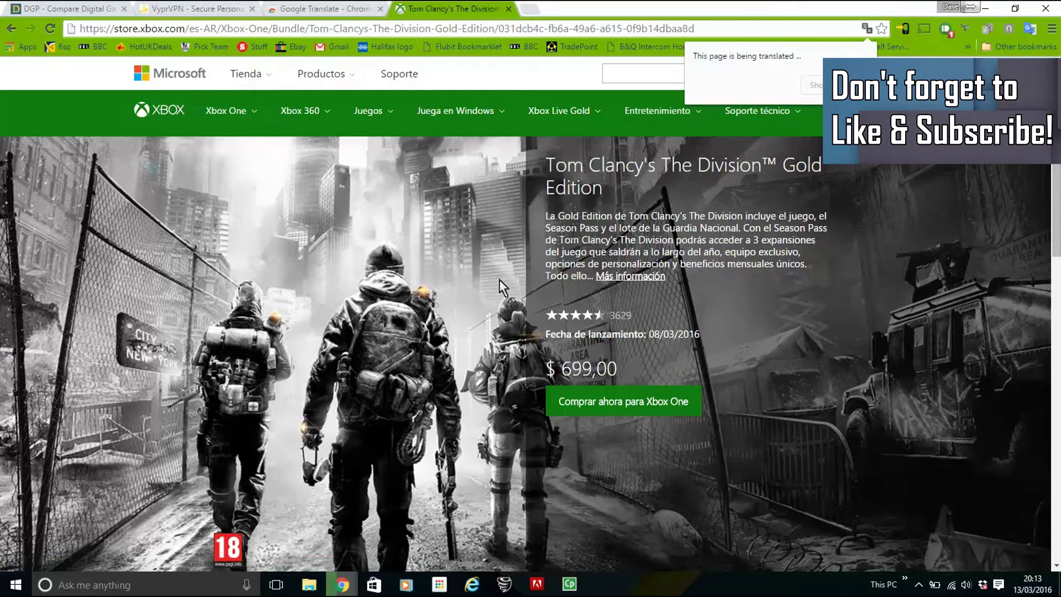
pyautogui.click(1030, 31)
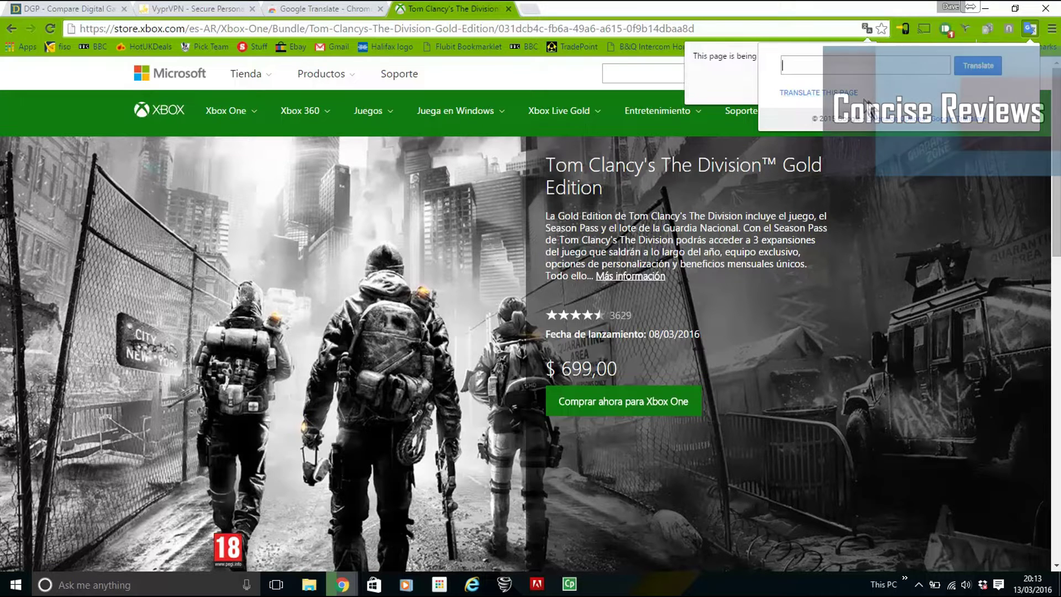
pyautogui.click(837, 98)
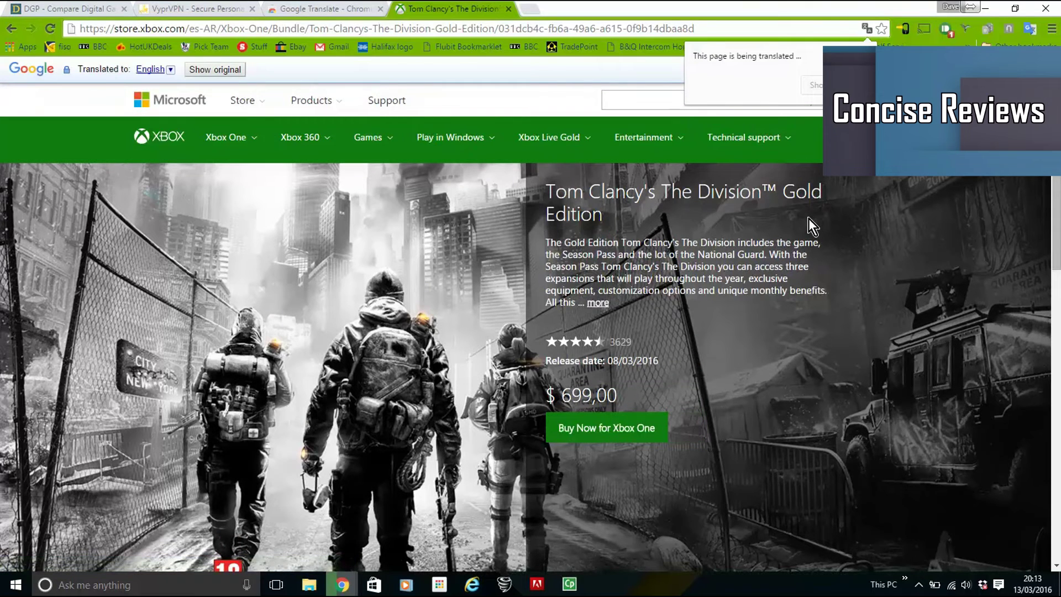
pyautogui.click(631, 429)
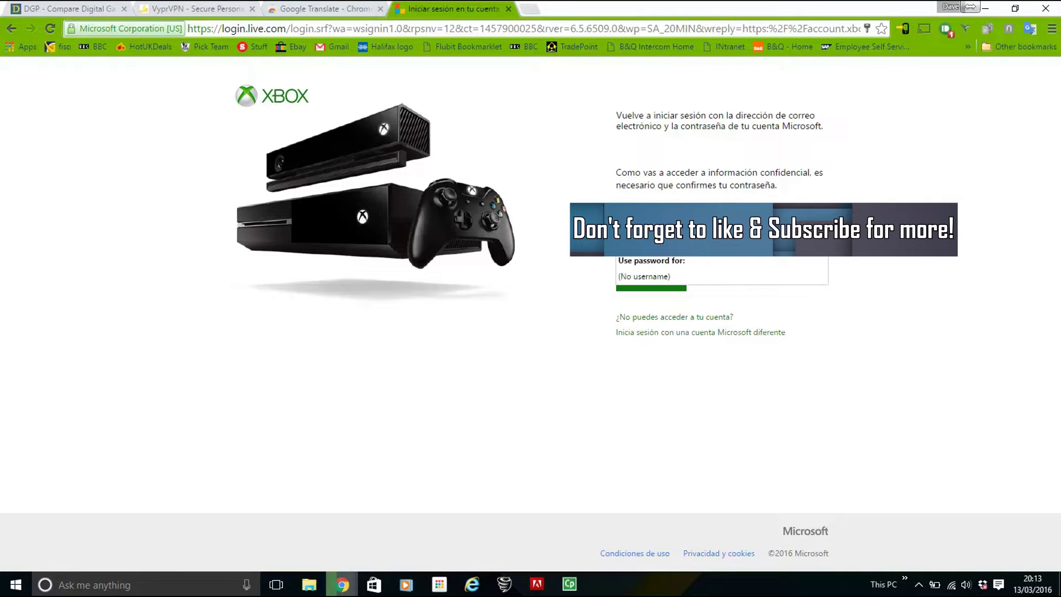
# Step: Translate the Microsoft sign-in page and confirm the saved password to reach the $ 699,00 confirmation
pyautogui.click(927, 109)
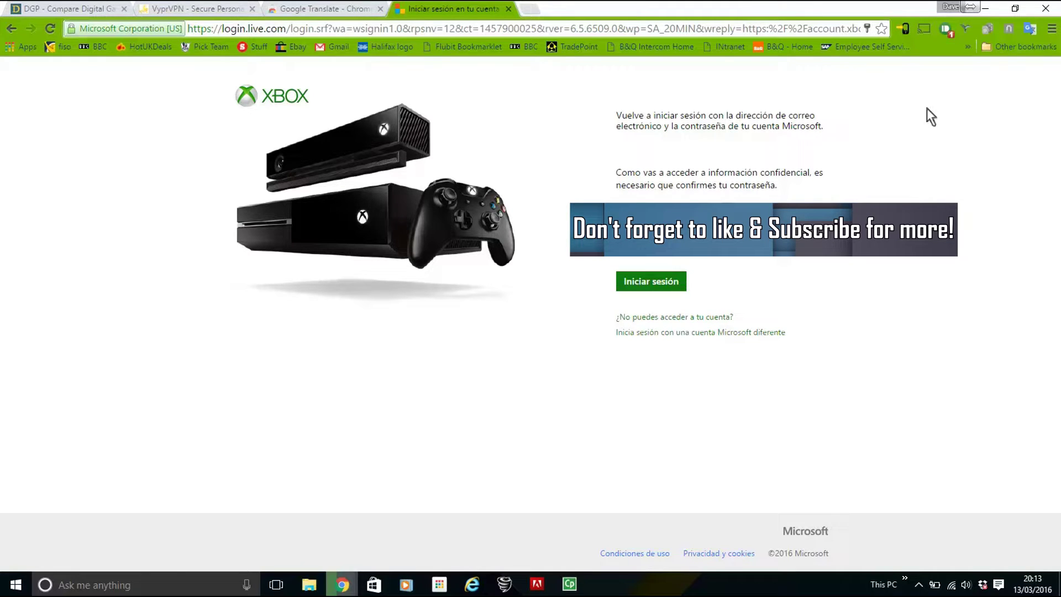
pyautogui.click(1030, 28)
pyautogui.click(840, 94)
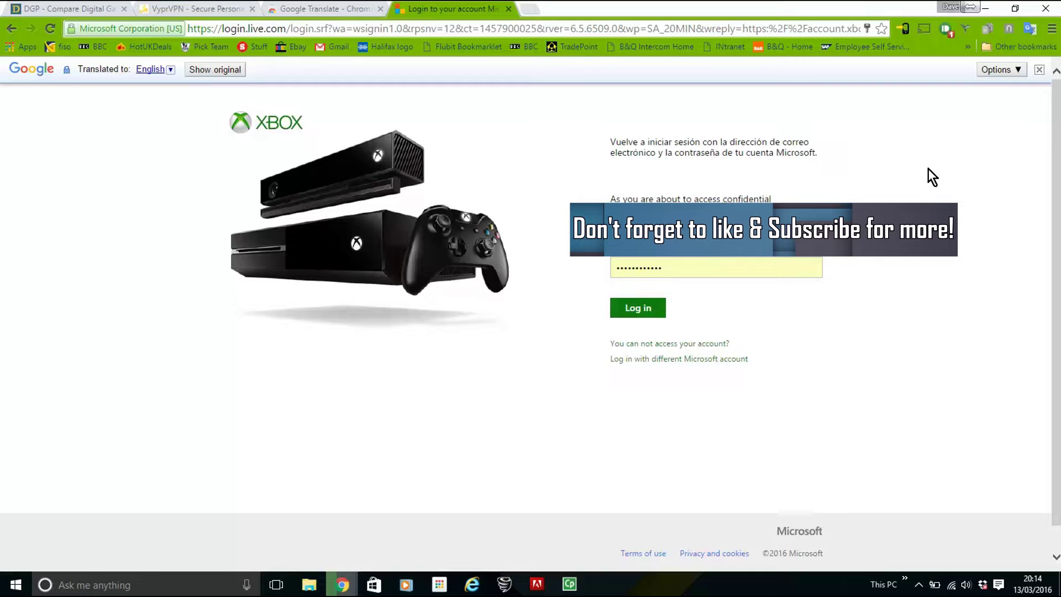
pyautogui.click(648, 307)
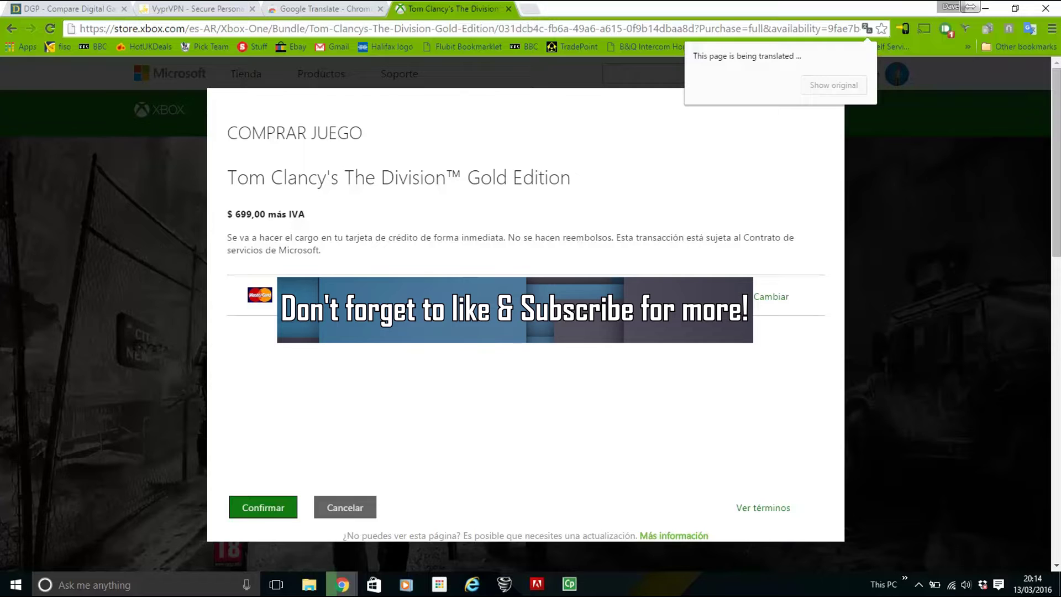
# Step: Translate the purchase dialog and its no-refunds card-charge notice into English, then confirm the Gold Edition purchase
pyautogui.click(1032, 28)
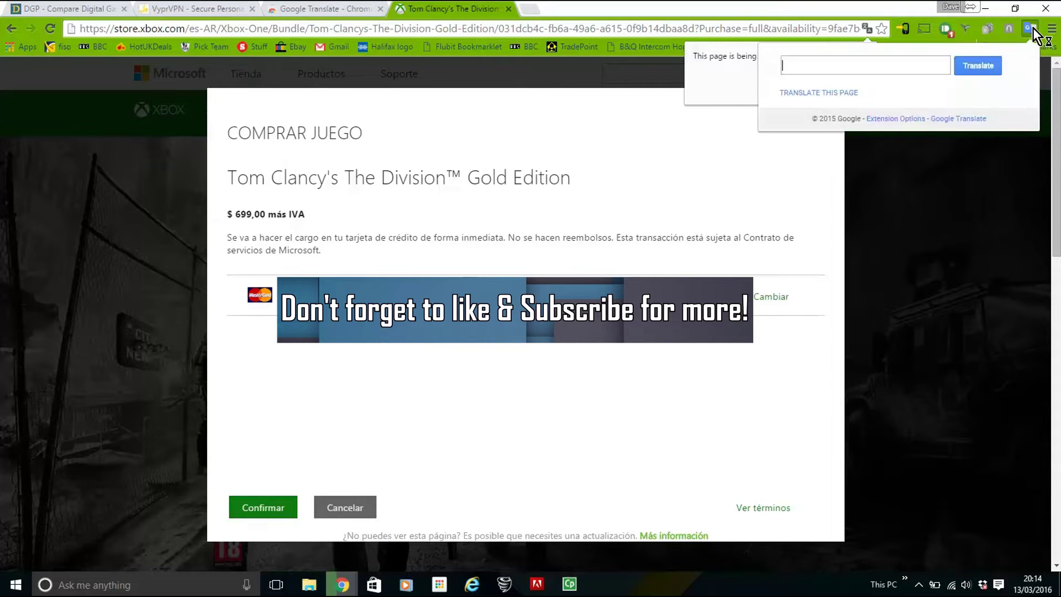
pyautogui.click(841, 92)
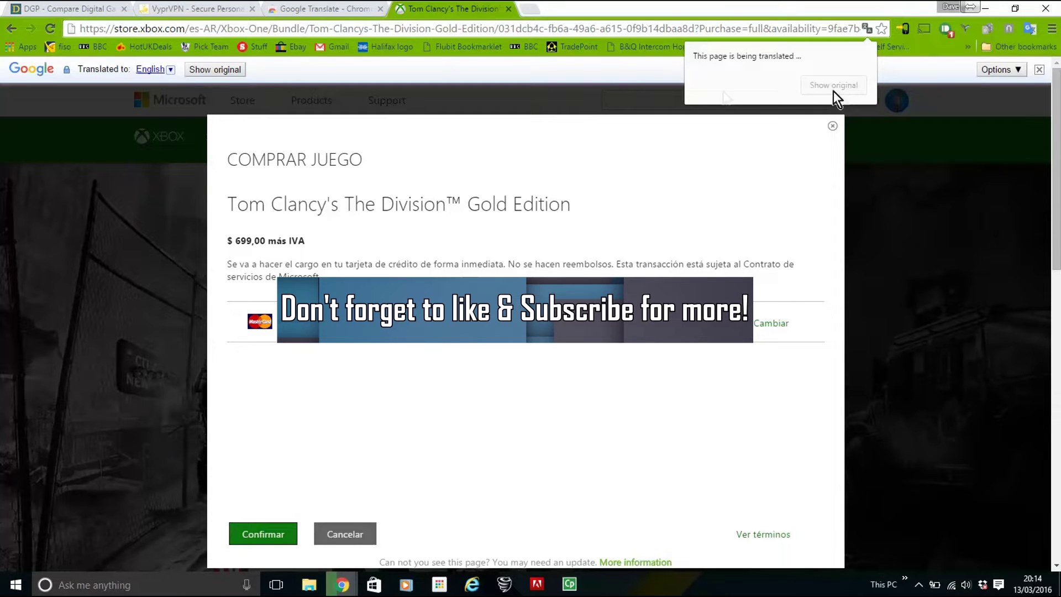
pyautogui.moveTo(315, 272); pyautogui.dragTo(222, 261)
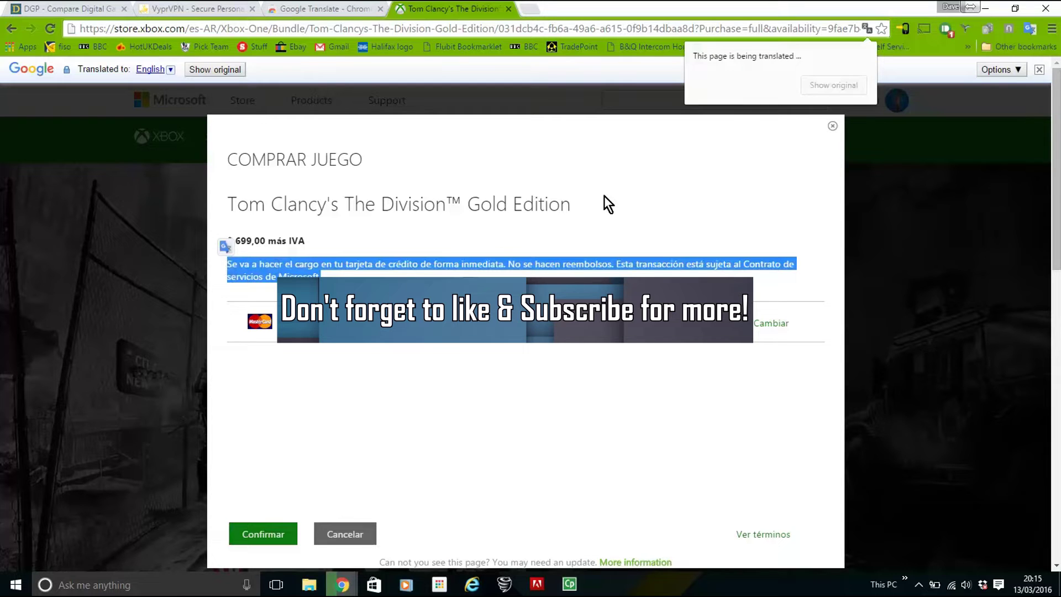
pyautogui.click(1030, 28)
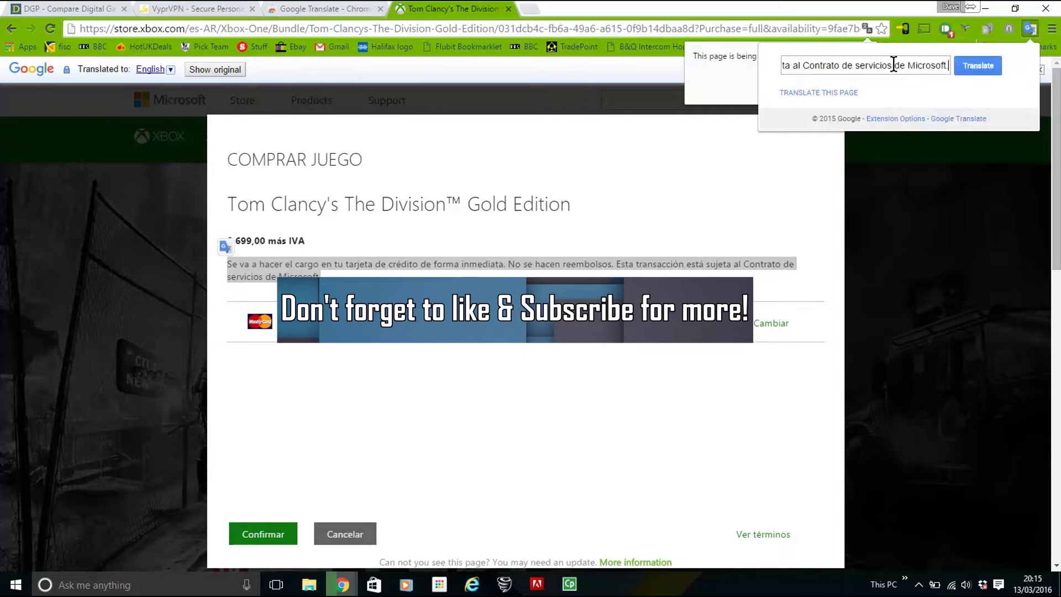
pyautogui.hotkey('ctrl', 'v')
pyautogui.click(976, 68)
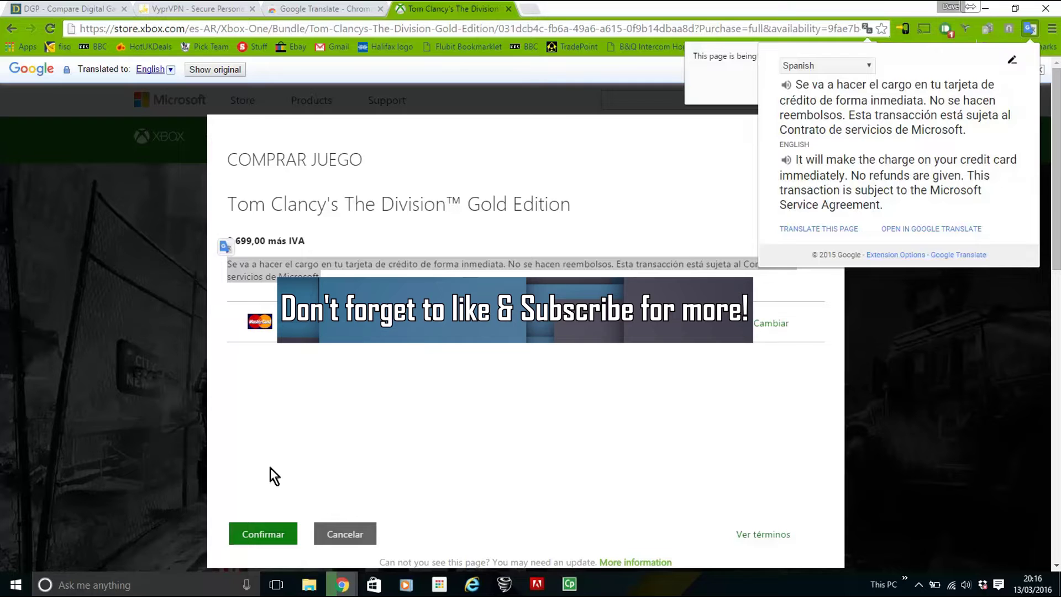
pyautogui.click(268, 533)
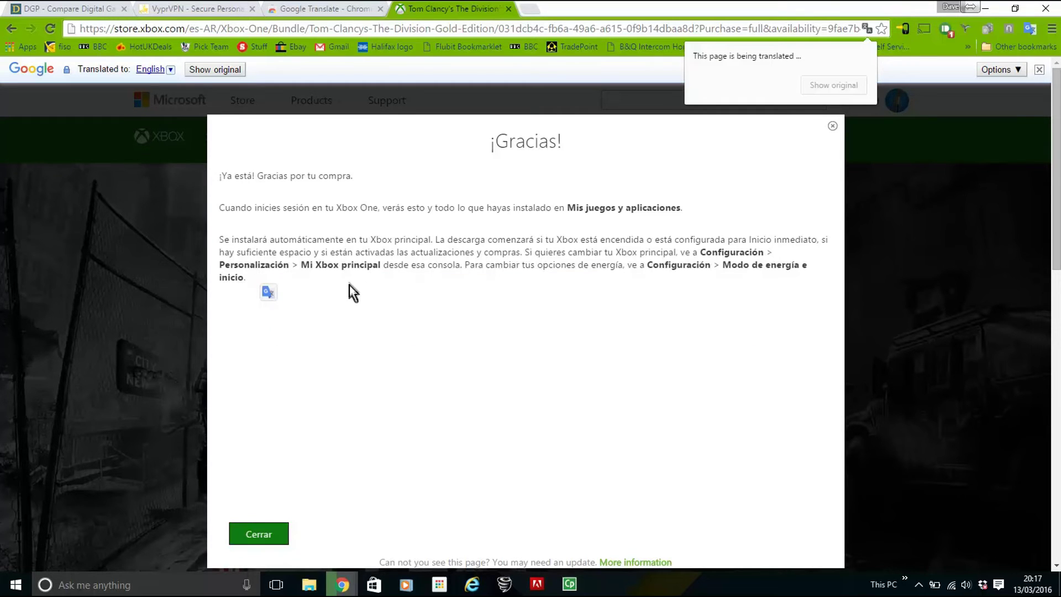
# Step: Translate the ¡Gracias! confirmation into English and scroll through the translated text
pyautogui.moveTo(349, 276); pyautogui.dragTo(216, 171)
pyautogui.hotkey('ctrl', 'c')
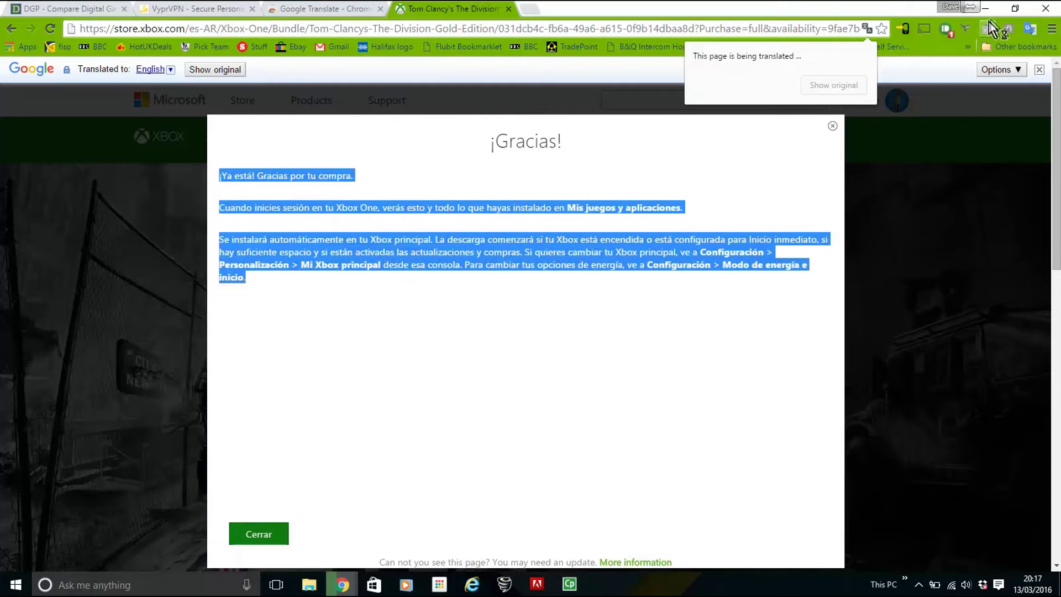
pyautogui.click(1029, 33)
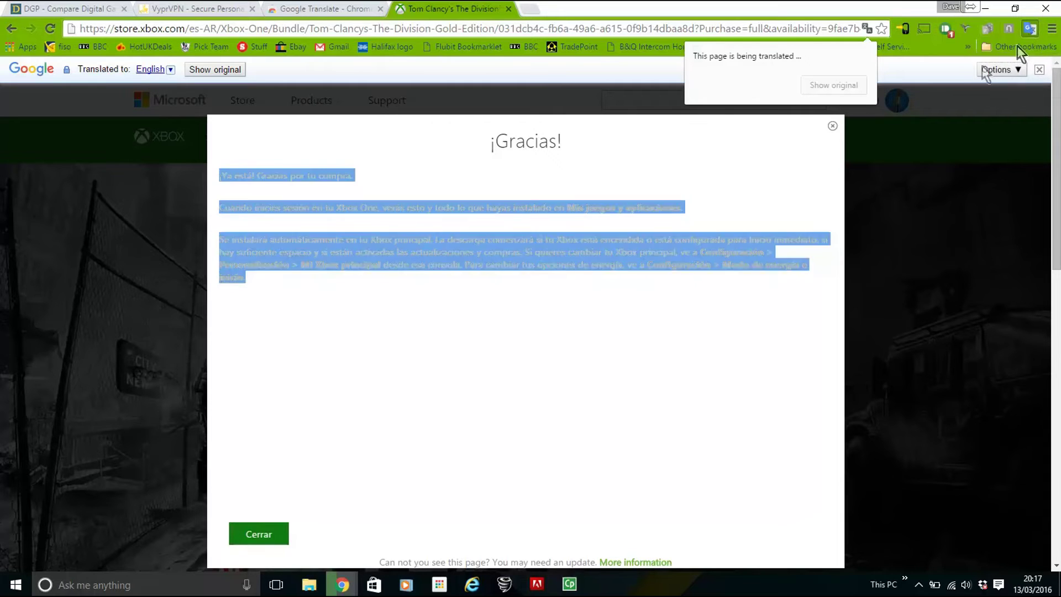
pyautogui.hotkey('ctrl', 'v')
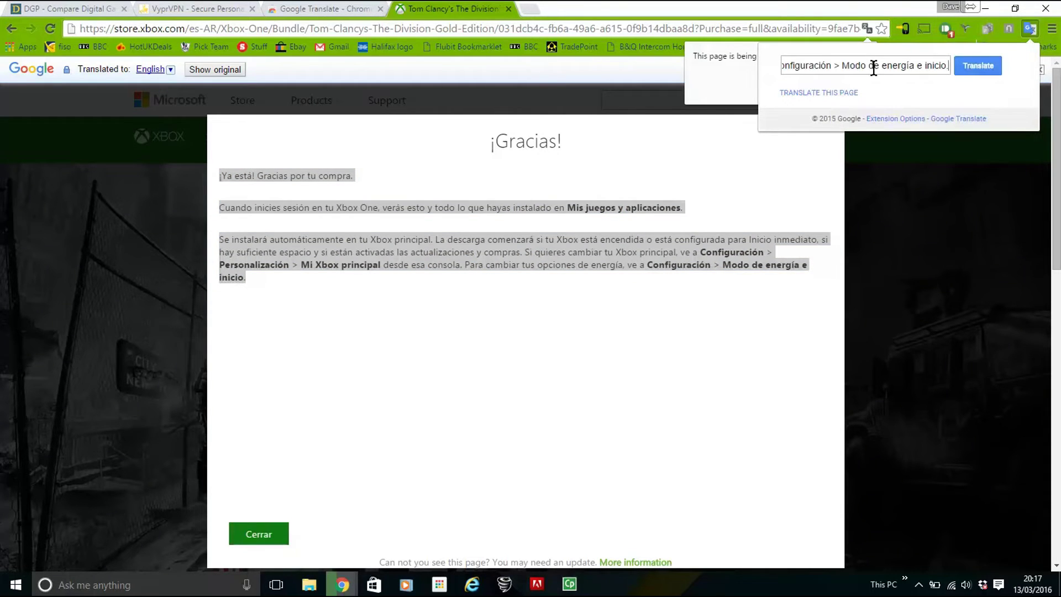
pyautogui.click(968, 67)
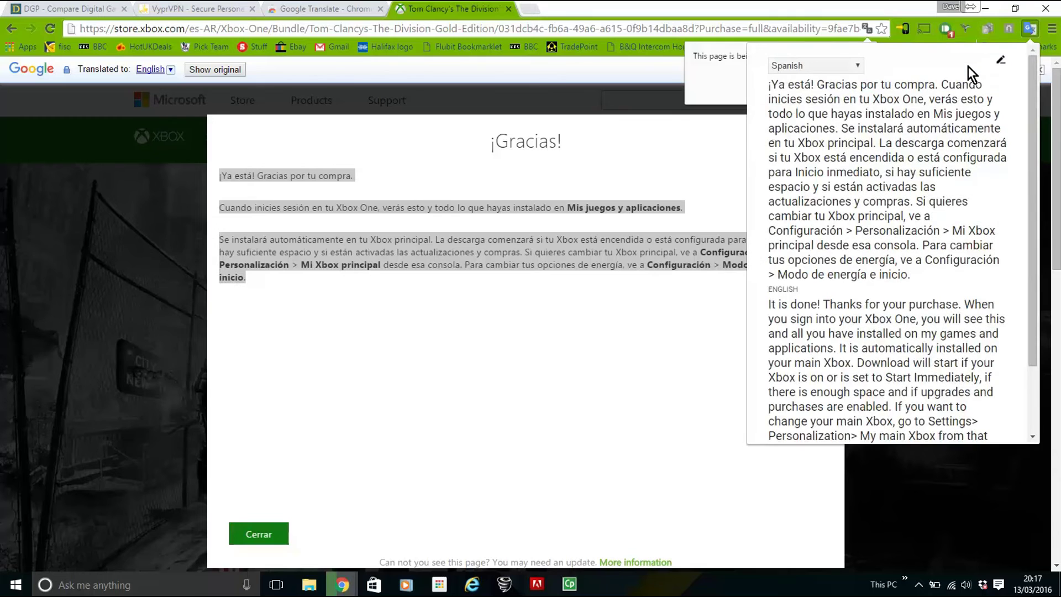
pyautogui.moveTo(1032, 258); pyautogui.dragTo(1030, 326)
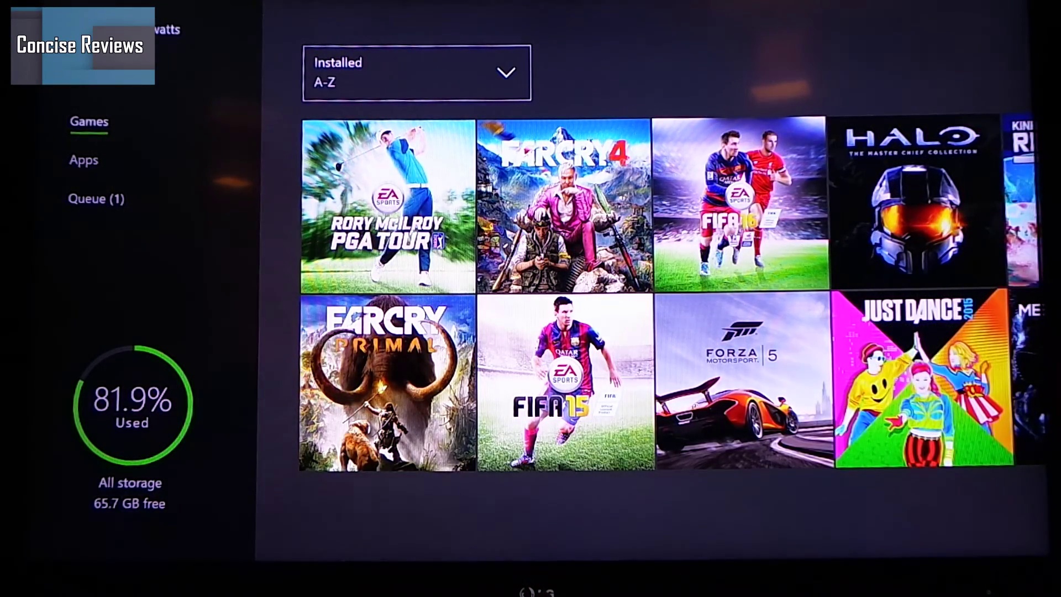
# Step: Move across the Games grid to The Division tile showing Installing... 0%
pyautogui.click(388, 205)
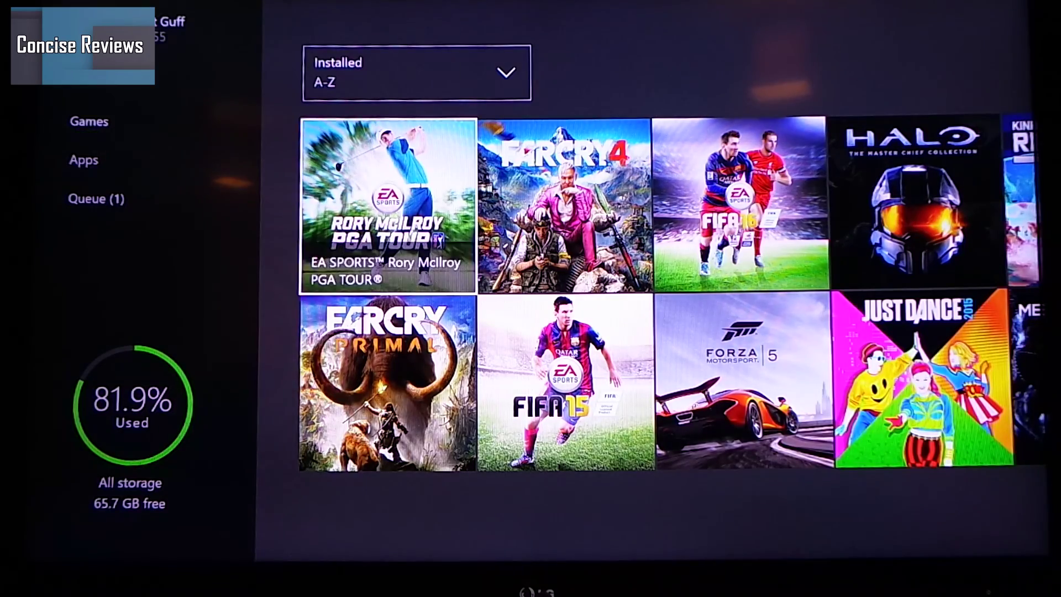
pyautogui.press('Right')
pyautogui.press('Right')
pyautogui.press('Right')
pyautogui.press('Right')
pyautogui.press('Right')
pyautogui.press('Right')
pyautogui.press('Right')
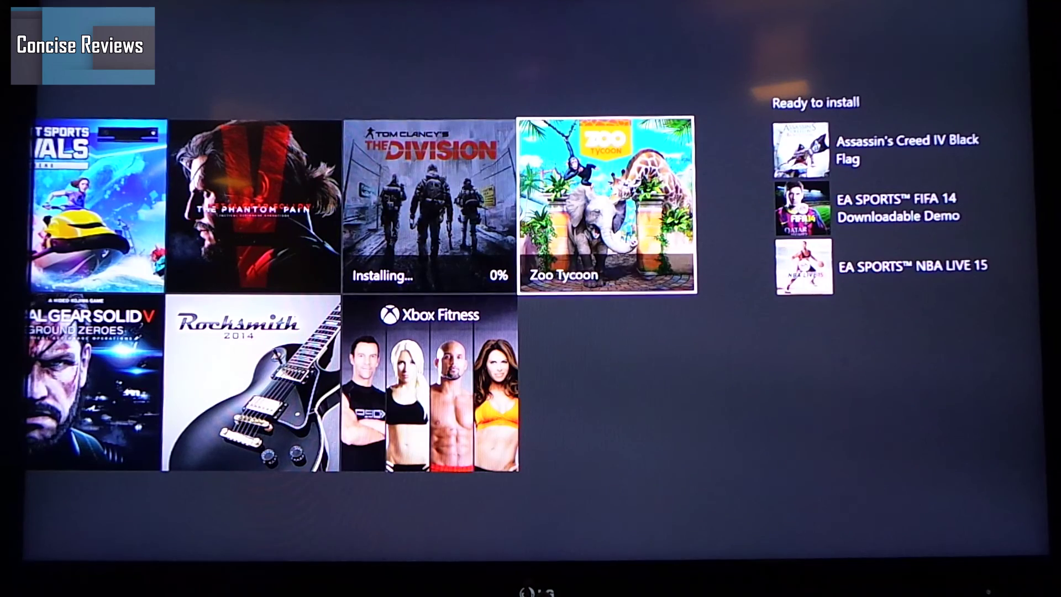
pyautogui.press('Left')
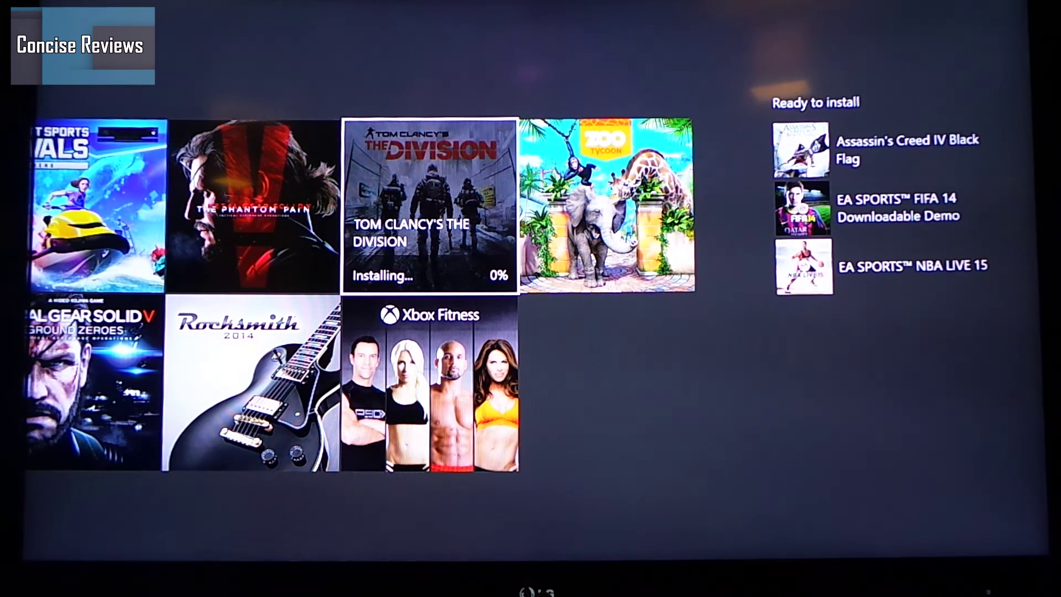